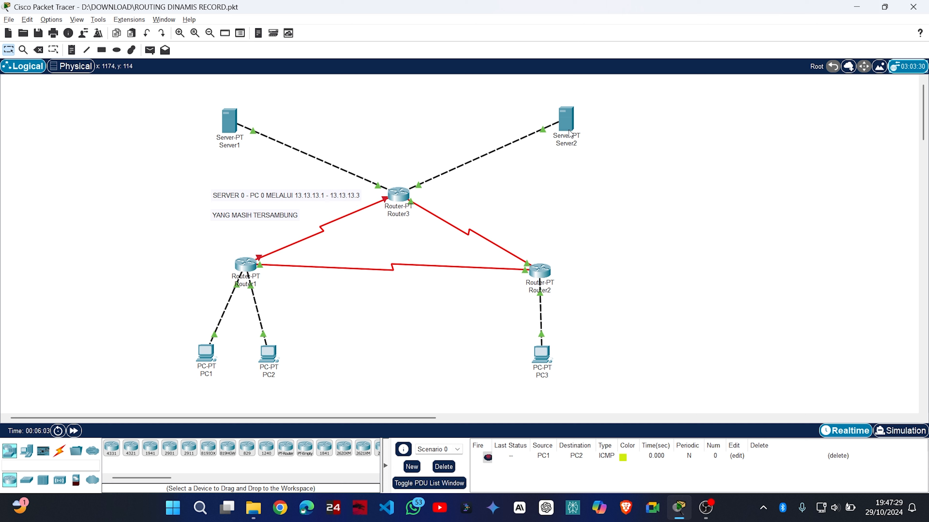
Rename Server1 in the topology to DNS SERVER.
{"action": "mouse_move", "coordinate": [569, 127]}
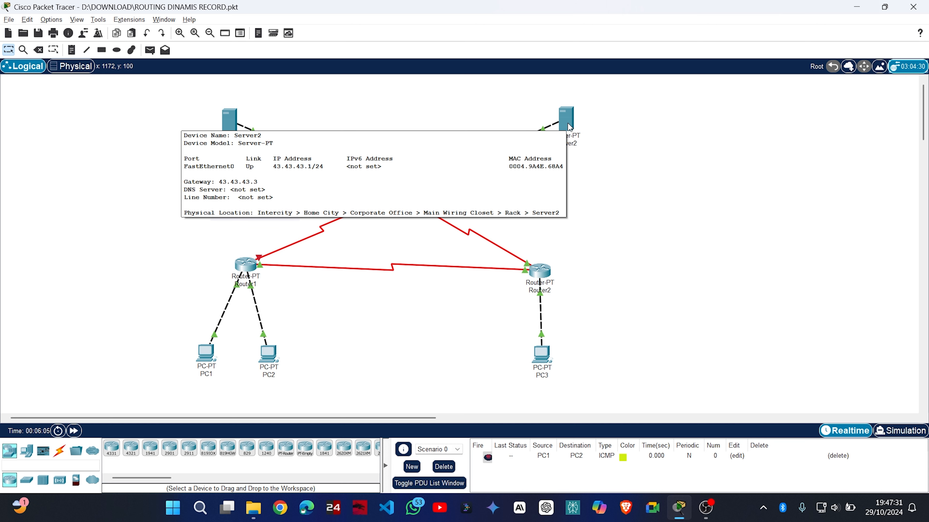
{"action": "left_click", "coordinate": [233, 145]}
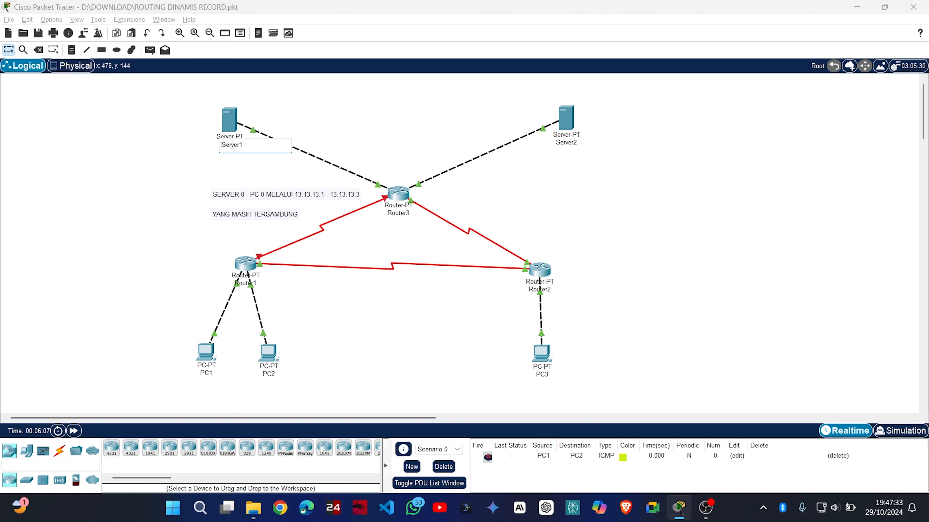
{"action": "left_click", "coordinate": [248, 144]}
{"action": "double_click", "coordinate": [247, 145]}
{"action": "type", "text": "DNS SERVER"}
{"action": "key", "text": "Return"}
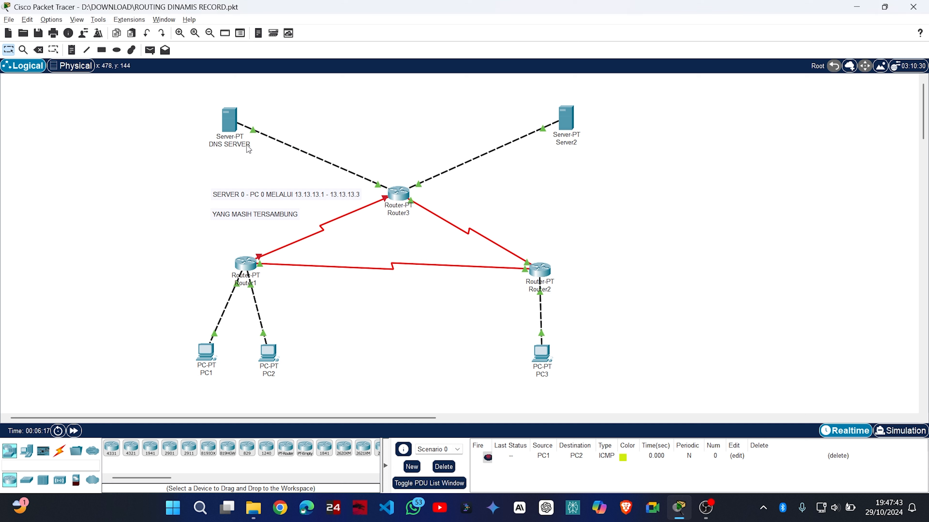
Rename Server2 in the topology to WEB SERVER.
{"action": "left_click", "coordinate": [566, 143]}
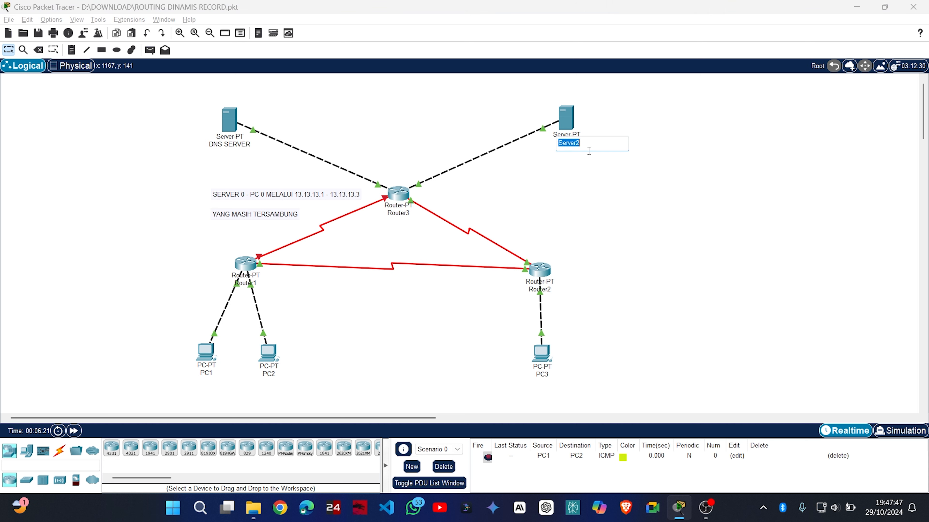
{"action": "type", "text": "WEB SERVER"}
{"action": "key", "text": "Return"}
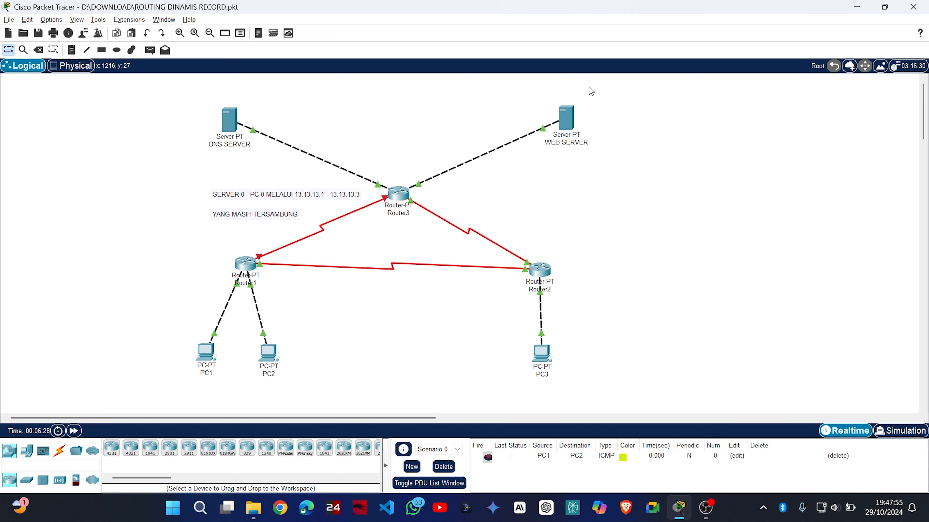
Open the index.html file of the WEB SERVER's HTTP service for editing.
{"action": "left_click", "coordinate": [568, 121]}
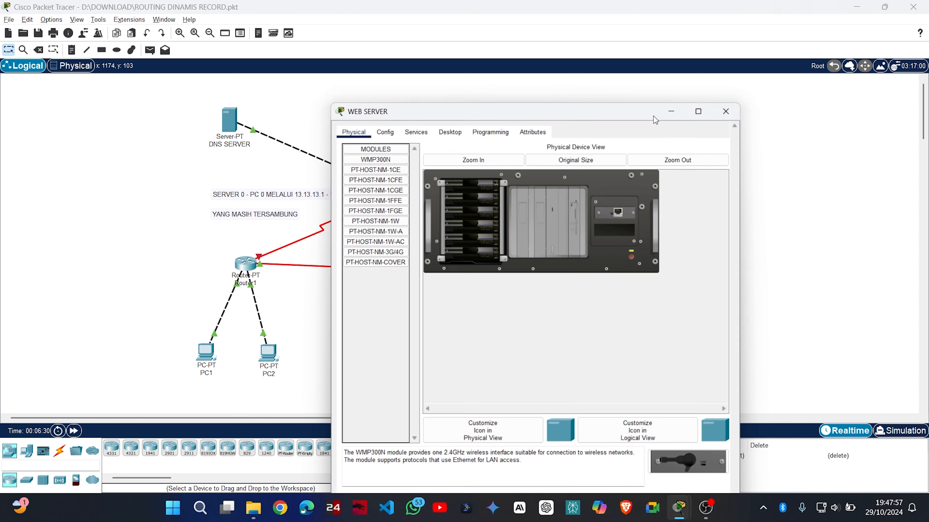
{"action": "left_click", "coordinate": [424, 94]}
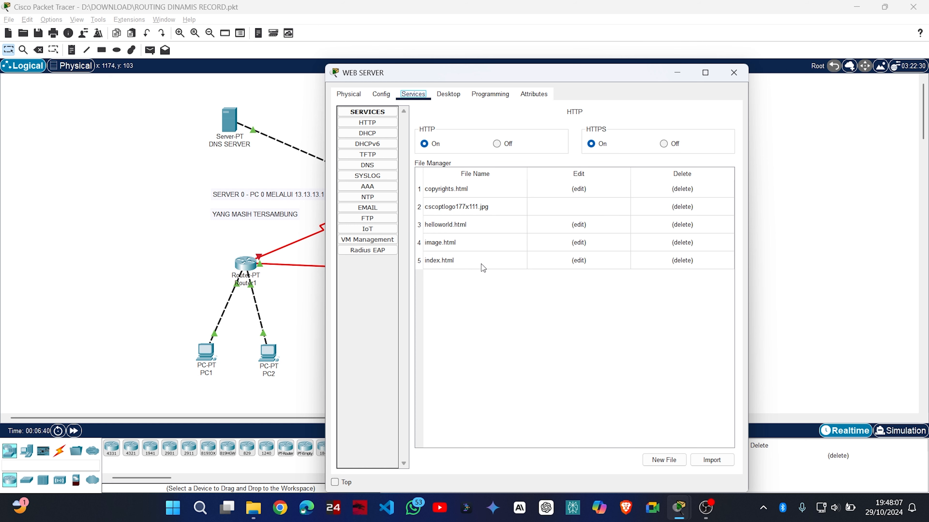
{"action": "left_click", "coordinate": [470, 263]}
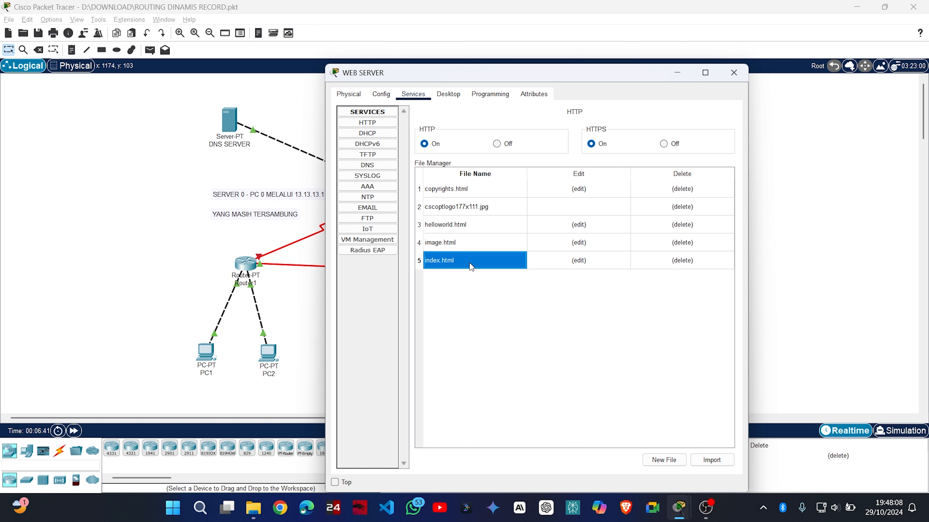
{"action": "left_click", "coordinate": [579, 260]}
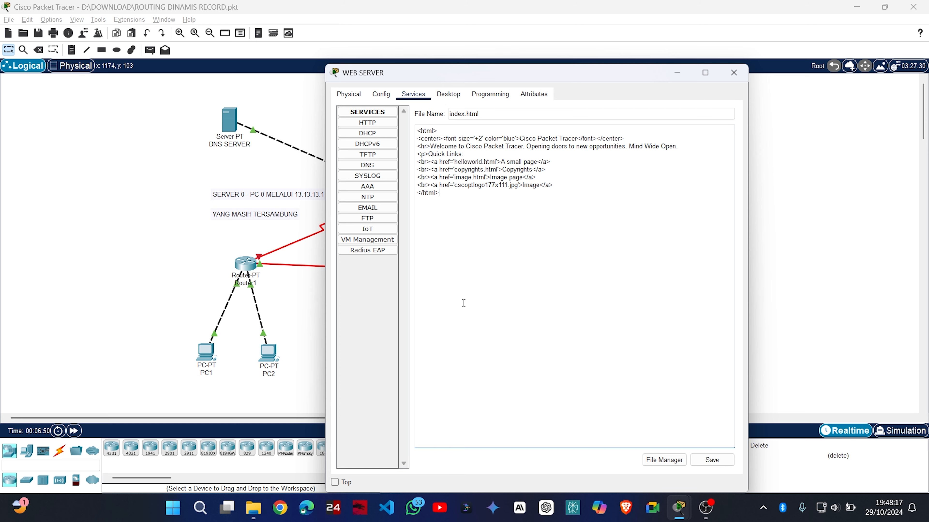
Switch to Chrome and open the Jaringan Komputer course page at cogierb201.wordpress.com/jaringan-komputer/.
{"action": "left_click", "coordinate": [278, 510]}
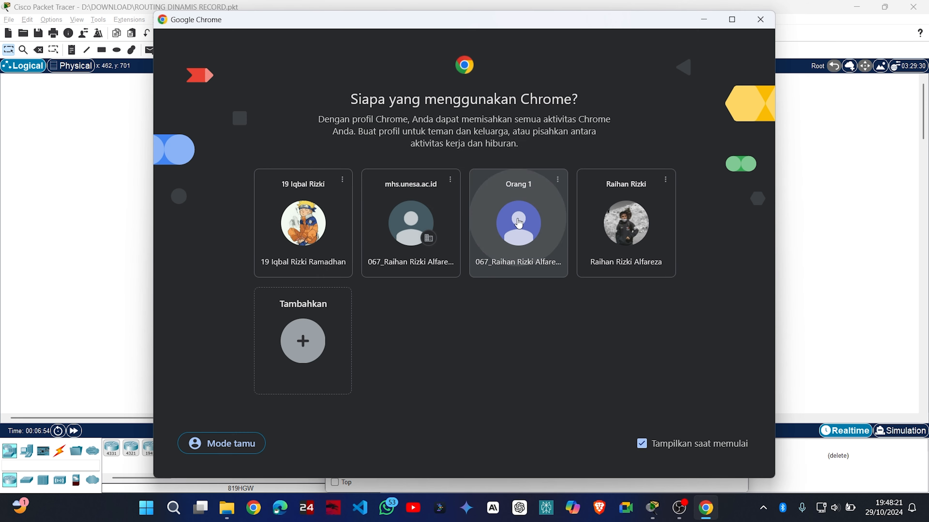
{"action": "left_click", "coordinate": [519, 224]}
{"action": "type", "text": "A"}
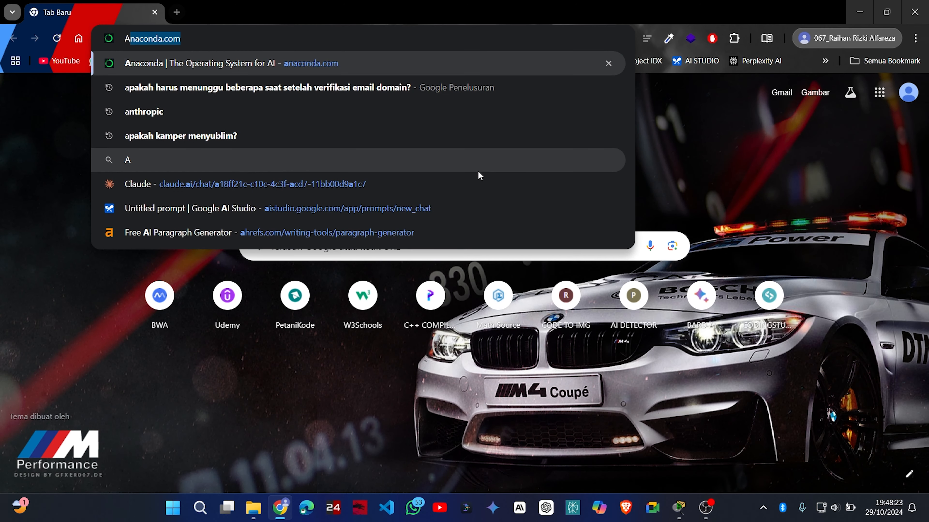
{"action": "type", "text": "GU"}
{"action": "key", "text": "BackSpace"}
{"action": "key", "text": "BackSpace"}
{"action": "key", "text": "BackSpace"}
{"action": "type", "text": "ah"}
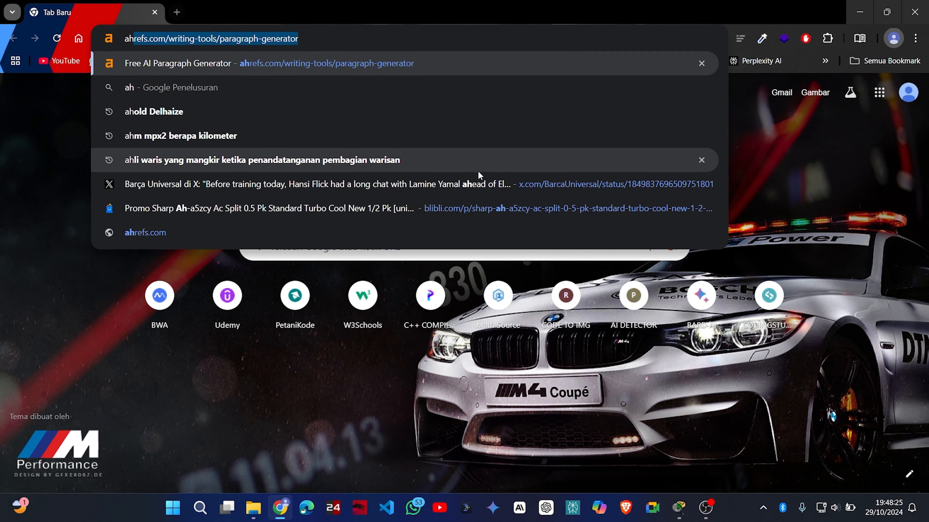
{"action": "key", "text": "BackSpace"}
{"action": "key", "text": "BackSpace"}
{"action": "key", "text": "BackSpace"}
{"action": "type", "text": "agus"}
{"action": "key", "text": "Return"}
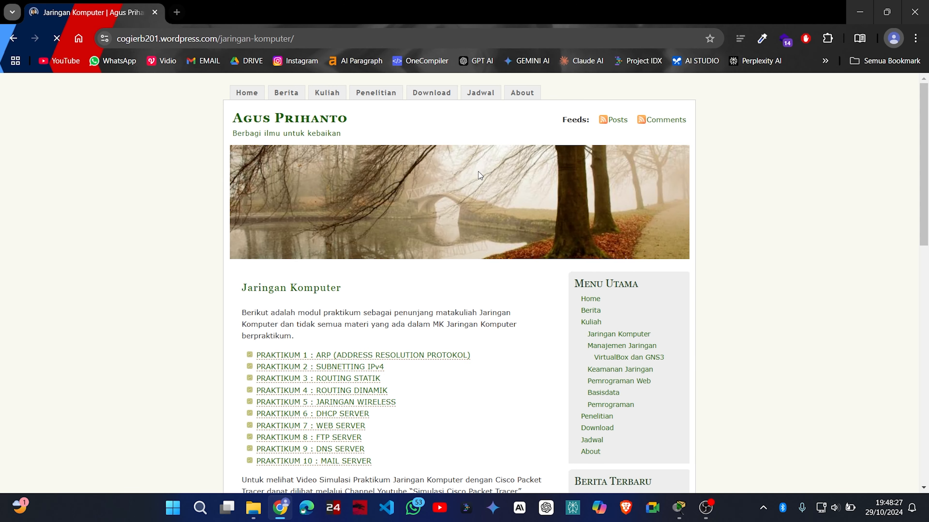
Open the PRAKTIKUM 7 : WEB SERVER module in a new tab and copy its replacement HTML code for index.html.
{"action": "scroll", "coordinate": [480, 176], "scroll_direction": "down", "scroll_amount": 4}
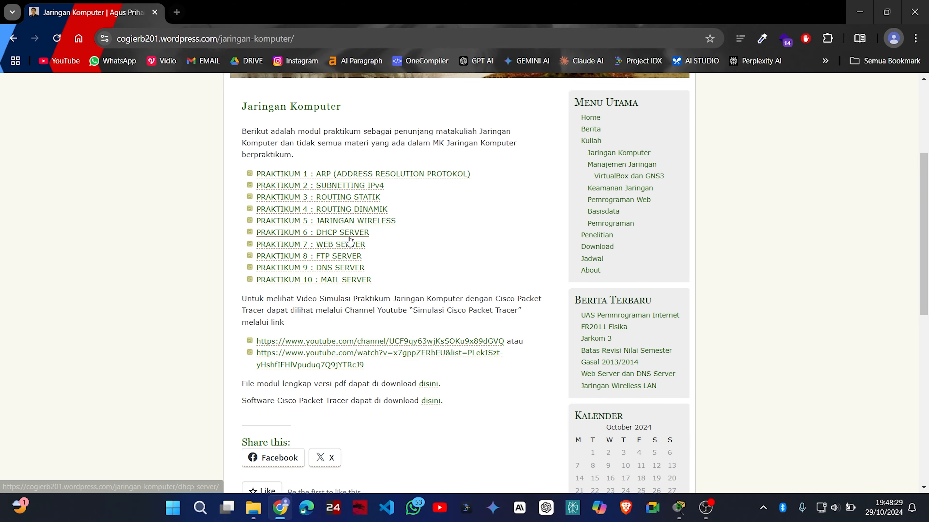
{"action": "left_click", "coordinate": [347, 244], "text": "ctrl"}
{"action": "key", "text": "ctrl+Tab"}
{"action": "scroll", "coordinate": [330, 271], "scroll_direction": "down", "scroll_amount": 10}
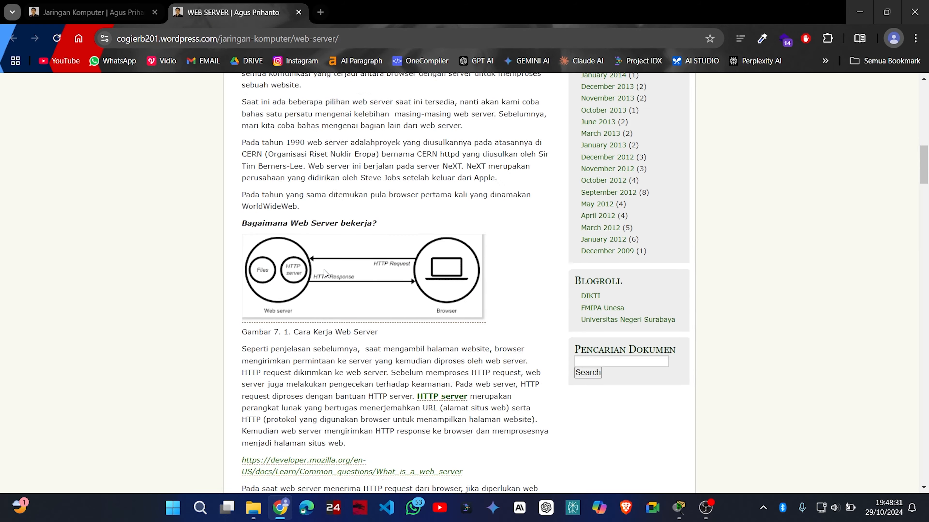
{"action": "scroll", "coordinate": [324, 273], "scroll_direction": "down", "scroll_amount": 20}
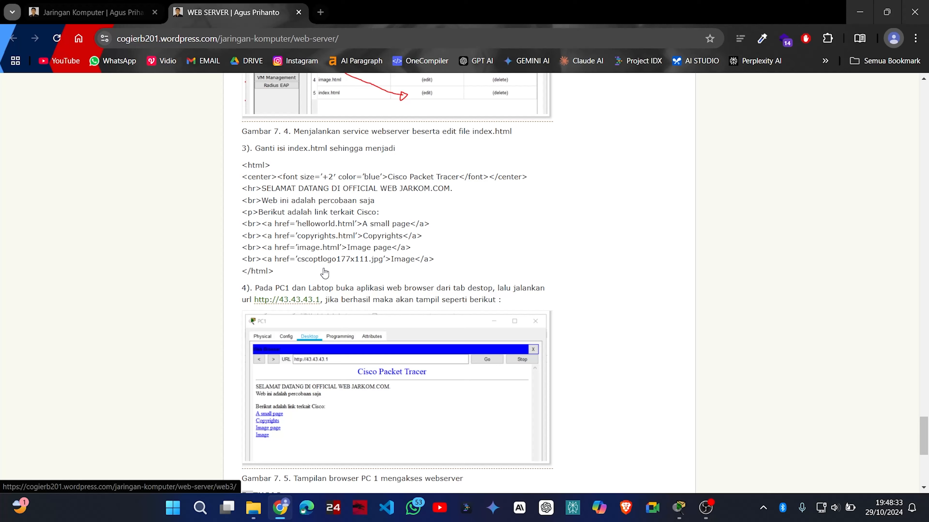
{"action": "scroll", "coordinate": [324, 273], "scroll_direction": "up", "scroll_amount": 2}
{"action": "left_click_drag", "start_coordinate": [242, 223], "coordinate": [347, 331]}
{"action": "key", "text": "ctrl+c"}
Back in Packet Tracer, replace all of index.html with the copied HTML and save it, overwriting the existing file.
{"action": "key", "text": "alt+Tab"}
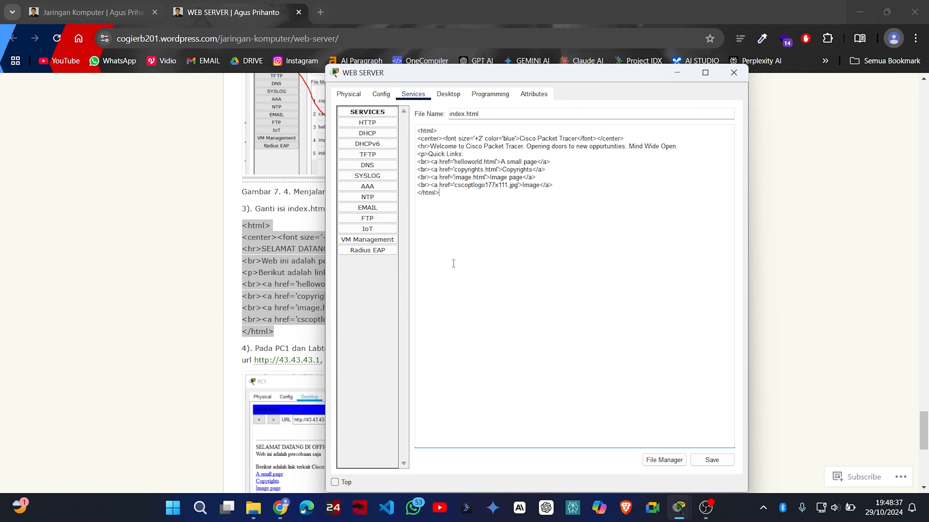
{"action": "key", "text": "ctrl+a"}
{"action": "key", "text": "ctrl+v"}
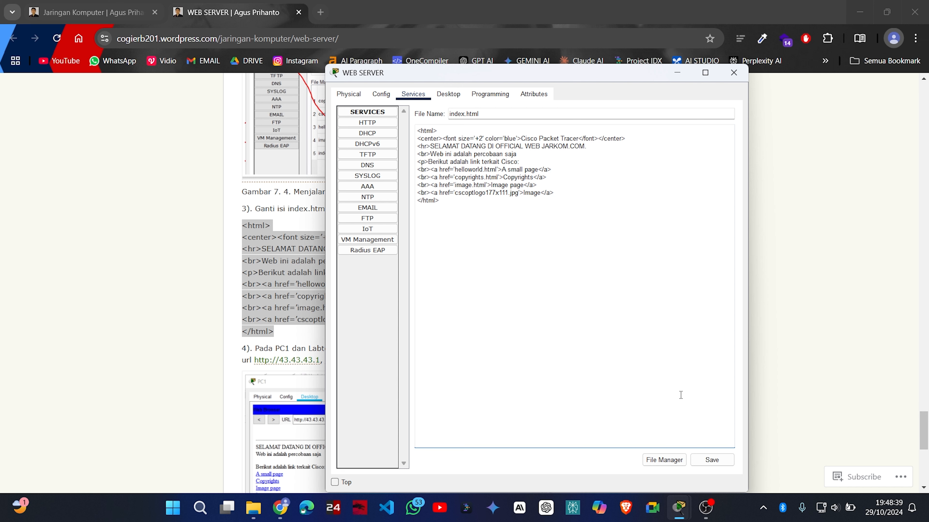
{"action": "left_click", "coordinate": [715, 461]}
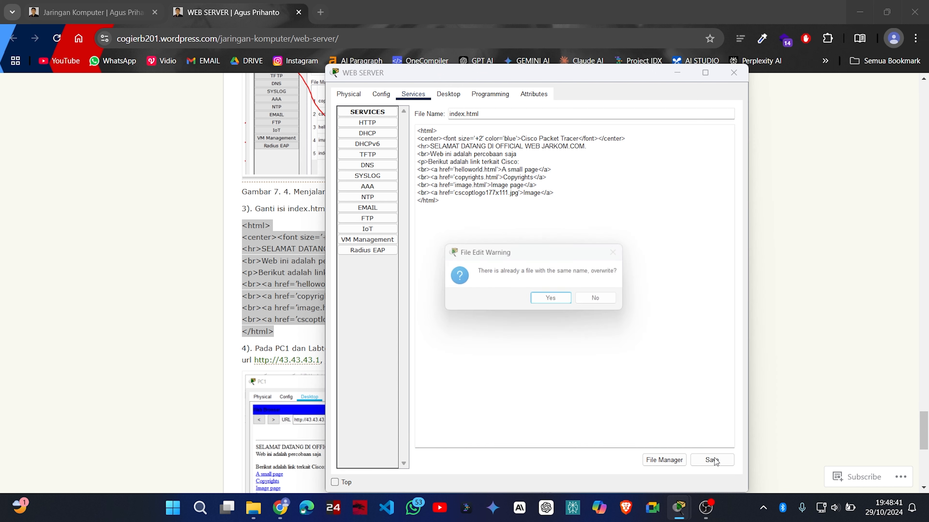
{"action": "left_click", "coordinate": [548, 298]}
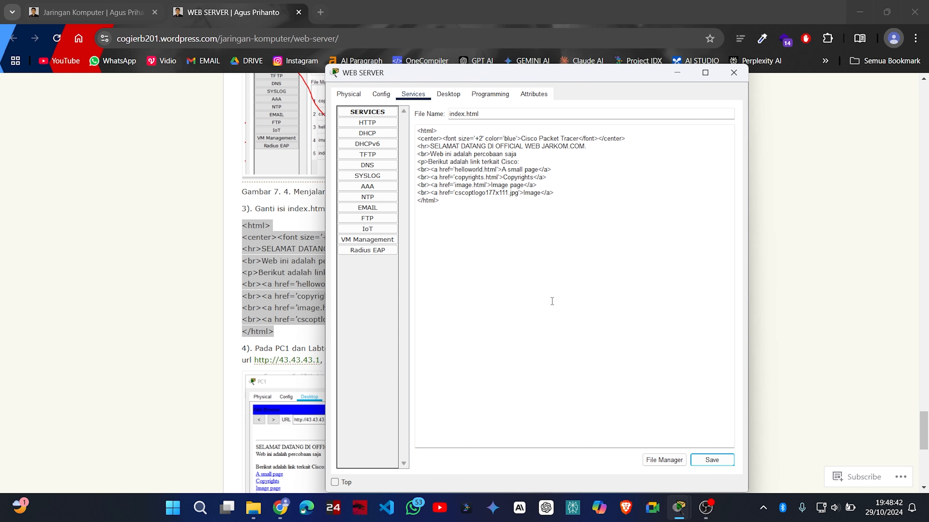
Bring the Packet Tracer topology back in front of Chrome and close the WEB SERVER window.
{"action": "left_click", "coordinate": [446, 96]}
{"action": "left_click", "coordinate": [416, 96]}
{"action": "key", "text": "alt+Tab"}
{"action": "key", "text": "alt+Tab"}
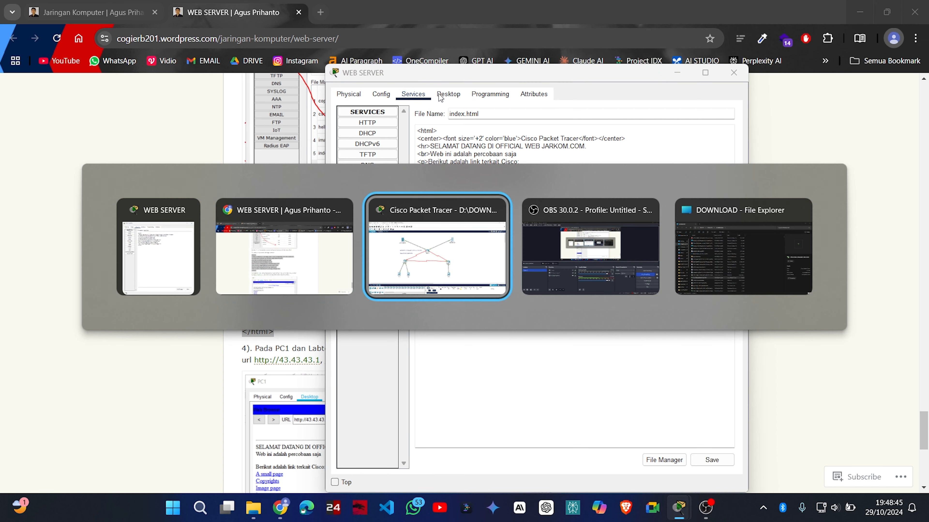
{"action": "mouse_move", "coordinate": [679, 508]}
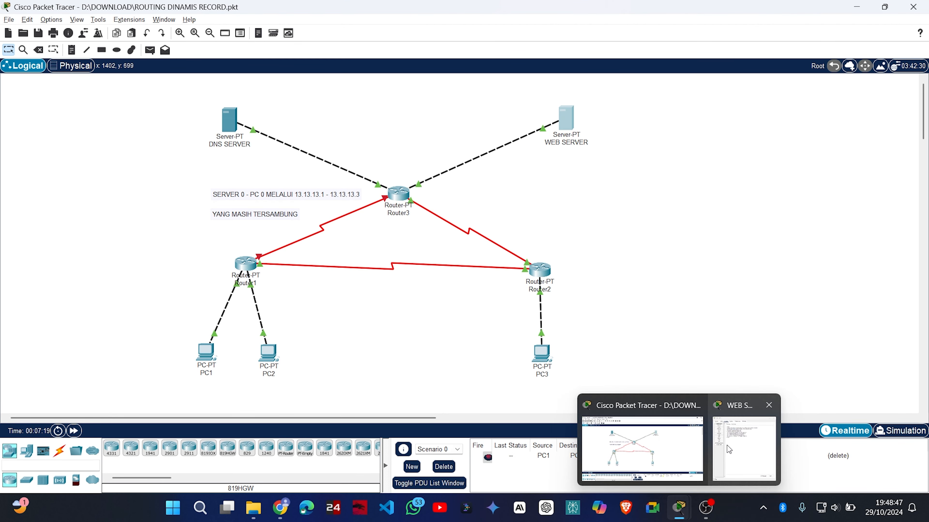
{"action": "left_click", "coordinate": [729, 450]}
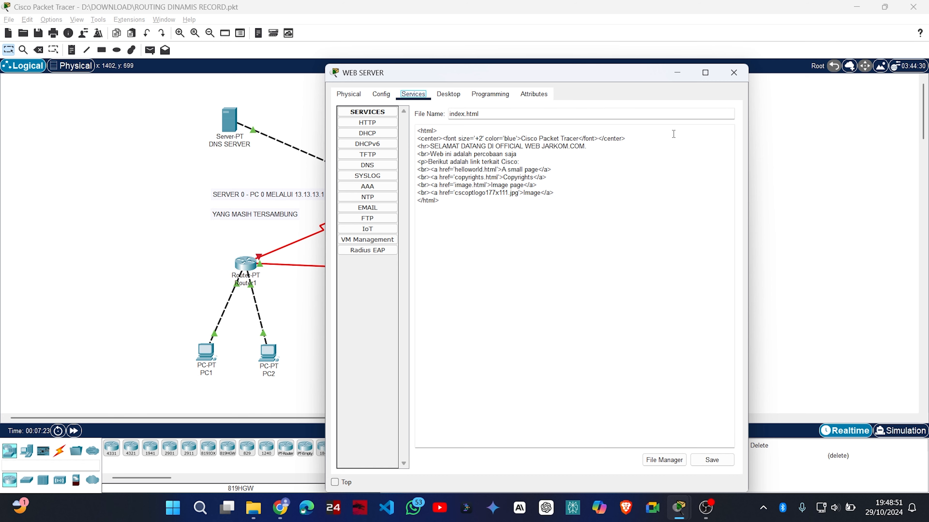
{"action": "left_click", "coordinate": [733, 74]}
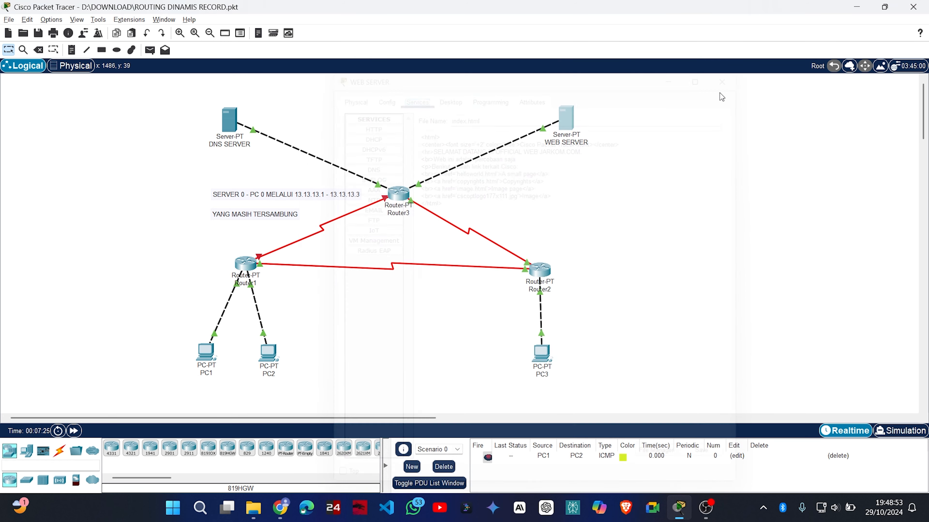
Check the WEB SERVER's IPv4 address in its IP configuration and close the device window.
{"action": "left_click", "coordinate": [560, 119]}
{"action": "left_click", "coordinate": [380, 94]}
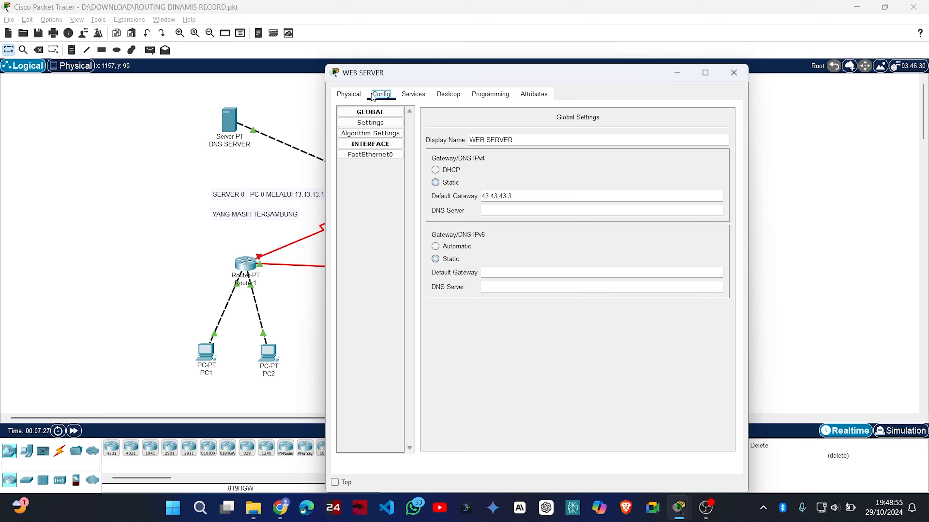
{"action": "left_click", "coordinate": [348, 94]}
{"action": "left_click", "coordinate": [382, 96]}
{"action": "left_click", "coordinate": [411, 95]}
{"action": "left_click", "coordinate": [448, 94]}
{"action": "left_click", "coordinate": [375, 134]}
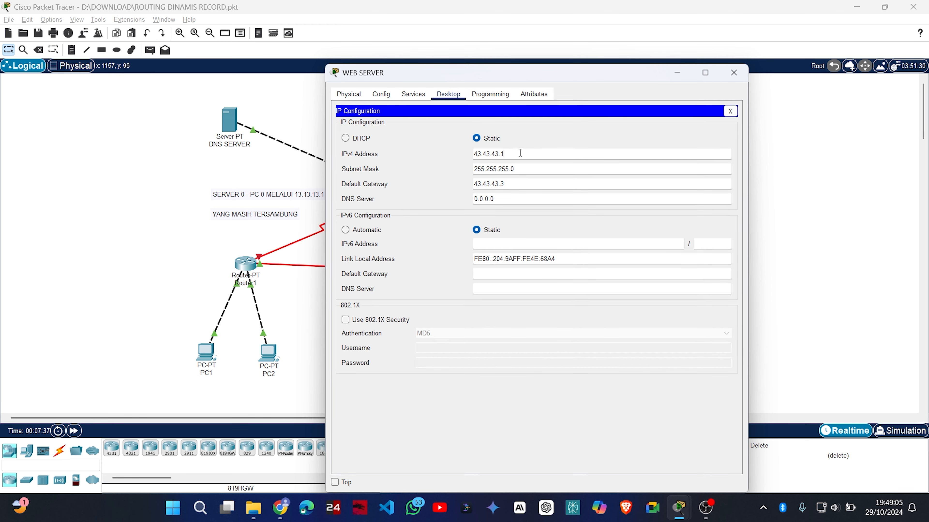
{"action": "left_click", "coordinate": [733, 72]}
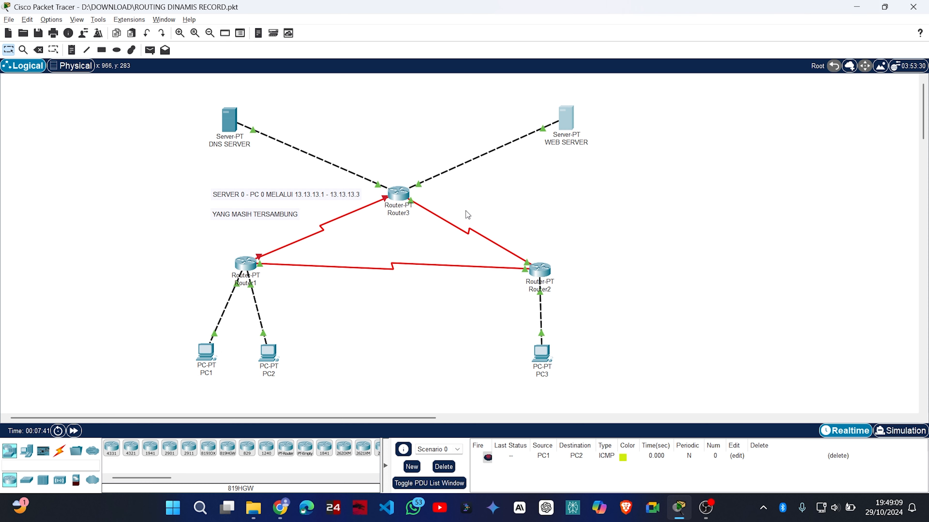
{"action": "left_click", "coordinate": [205, 352]}
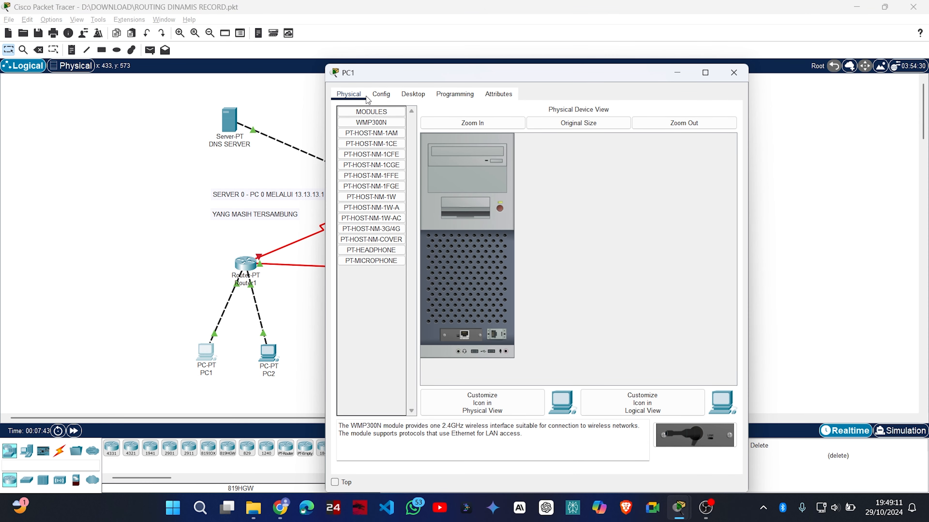
{"action": "left_click", "coordinate": [380, 94]}
{"action": "left_click", "coordinate": [412, 94]}
{"action": "left_click", "coordinate": [601, 146]}
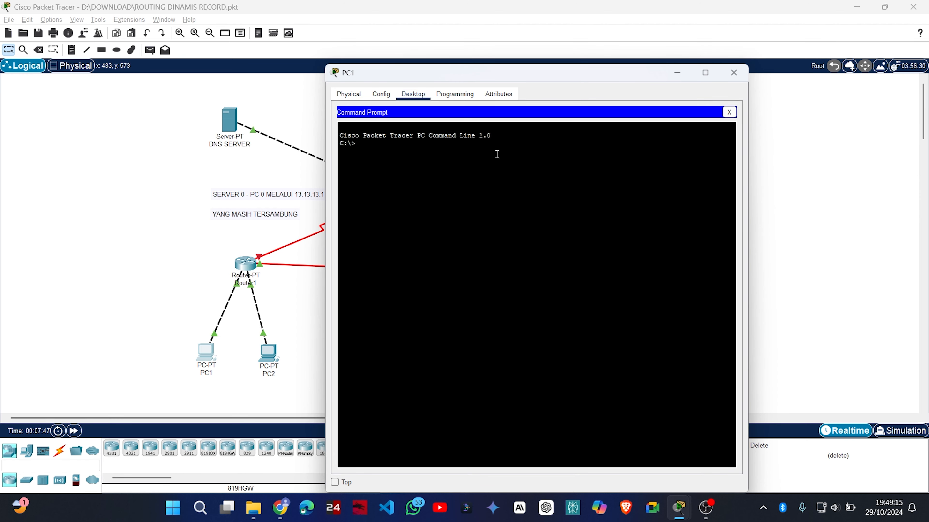
{"action": "left_click", "coordinate": [729, 112]}
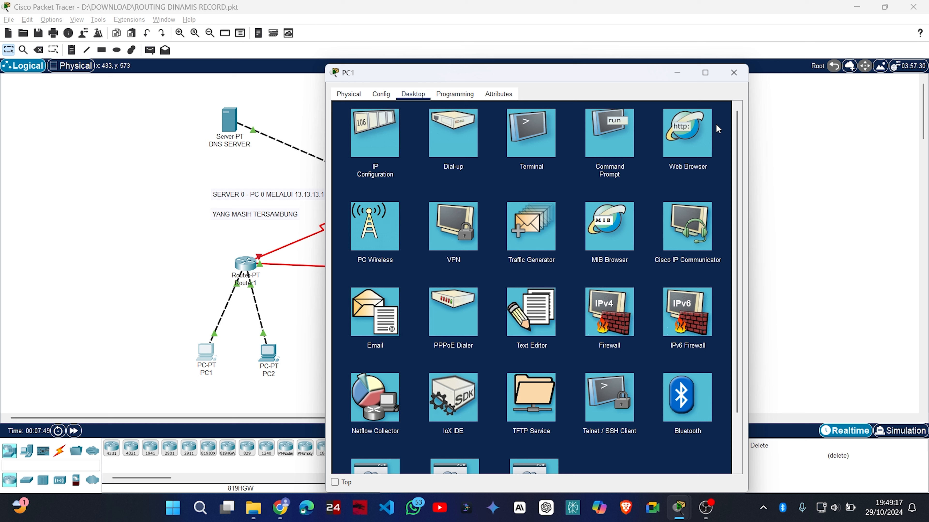
{"action": "left_click", "coordinate": [688, 139]}
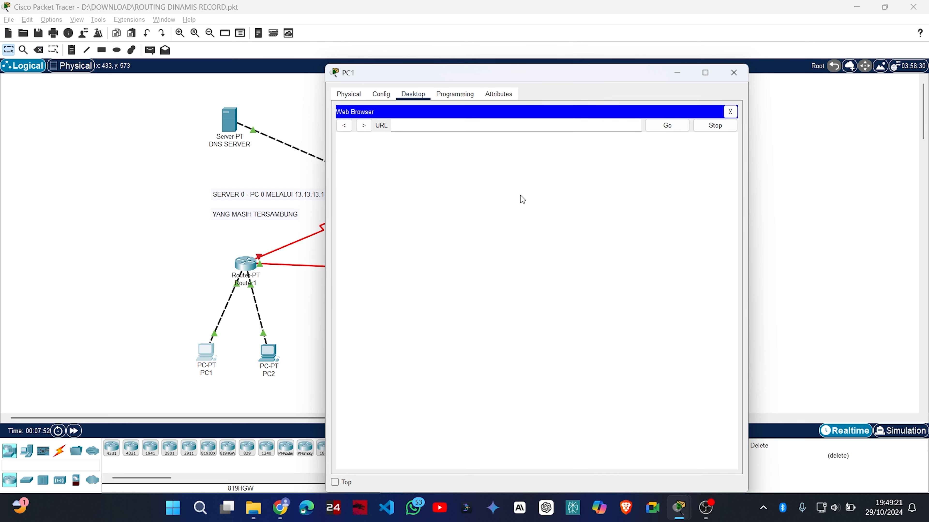
{"action": "left_click", "coordinate": [420, 128]}
{"action": "type", "text": "http://43.43.43.1"}
{"action": "left_click", "coordinate": [659, 129]}
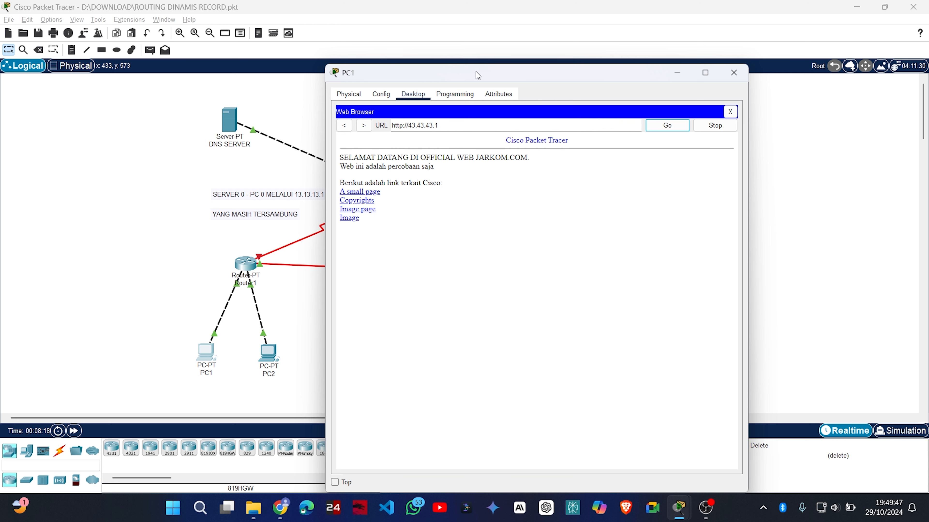
Move the PC1 window clear of the WEB SERVER in the topology, and close its browser and the window.
{"action": "left_click_drag", "start_coordinate": [474, 74], "coordinate": [568, 77]}
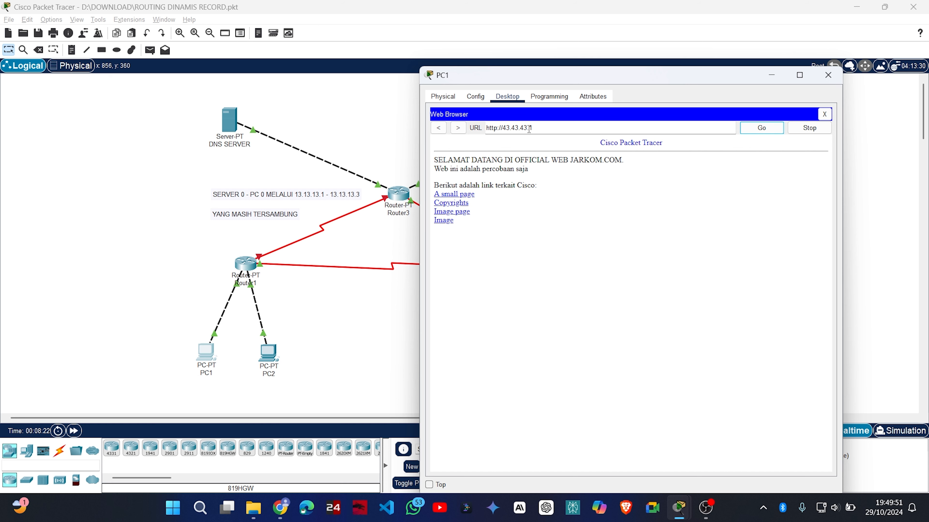
{"action": "left_click_drag", "start_coordinate": [563, 75], "coordinate": [534, 185]}
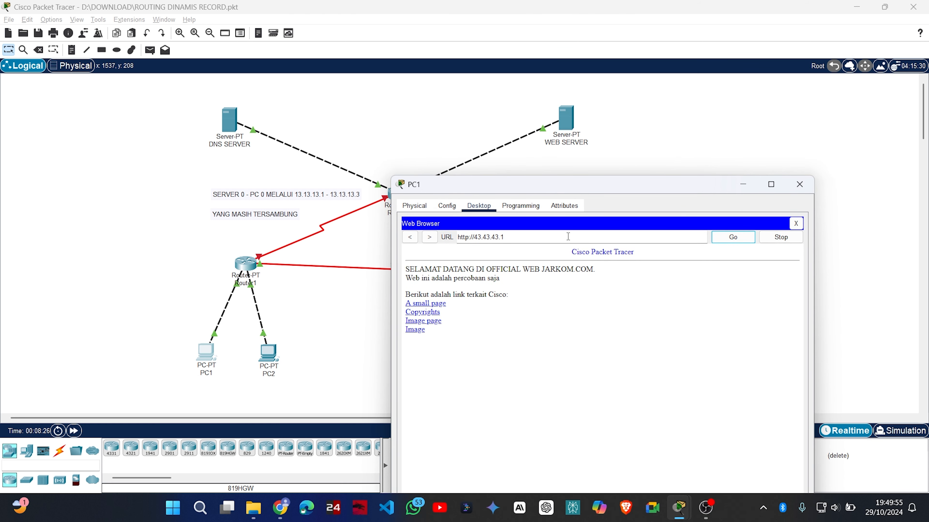
{"action": "left_click", "coordinate": [781, 240]}
{"action": "left_click", "coordinate": [798, 223]}
{"action": "left_click", "coordinate": [799, 185]}
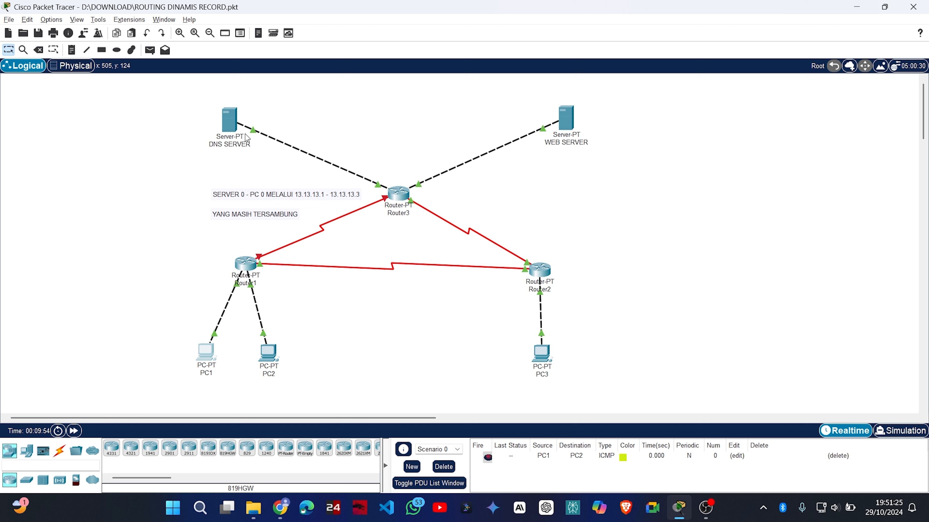
Open the DNS service settings of DNS SERVER and enter jarkom.com as the name of an A Record.
{"action": "mouse_move", "coordinate": [234, 129]}
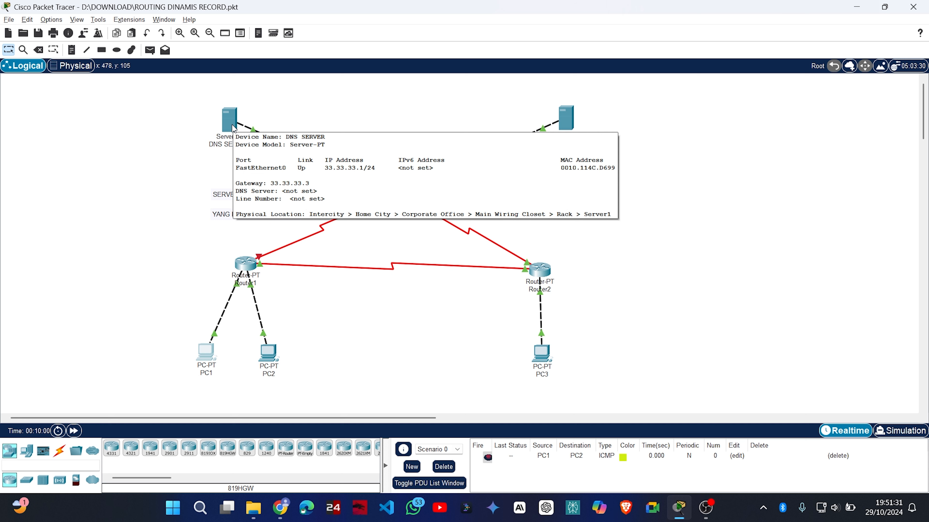
{"action": "left_click", "coordinate": [231, 122]}
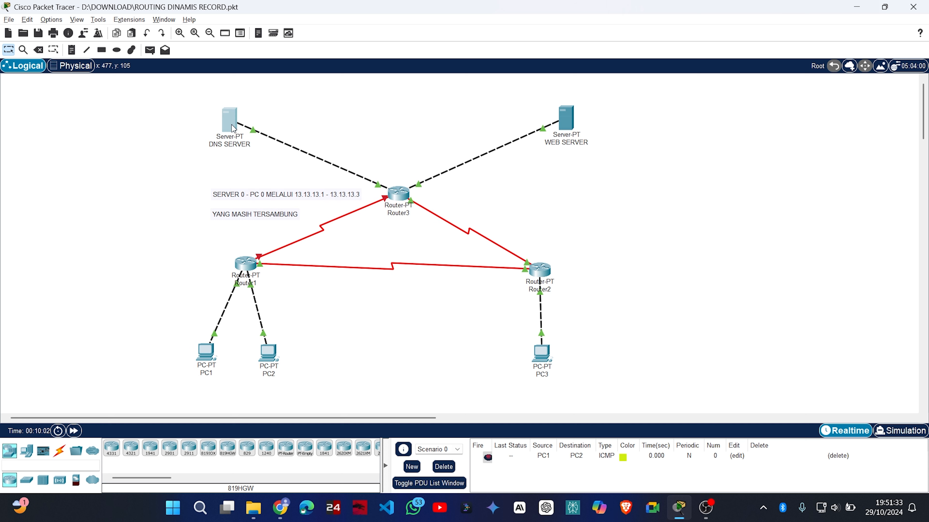
{"action": "left_click", "coordinate": [414, 96]}
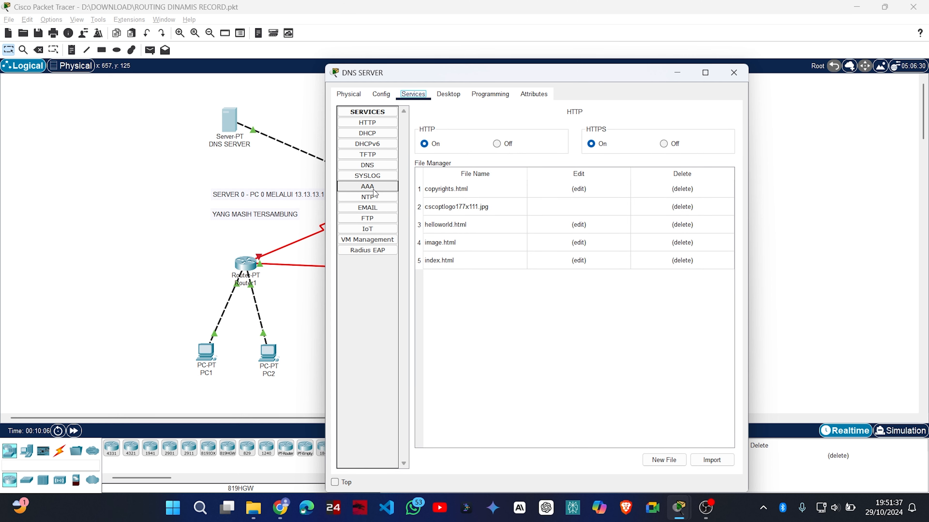
{"action": "left_click", "coordinate": [379, 164]}
{"action": "left_click", "coordinate": [540, 161]}
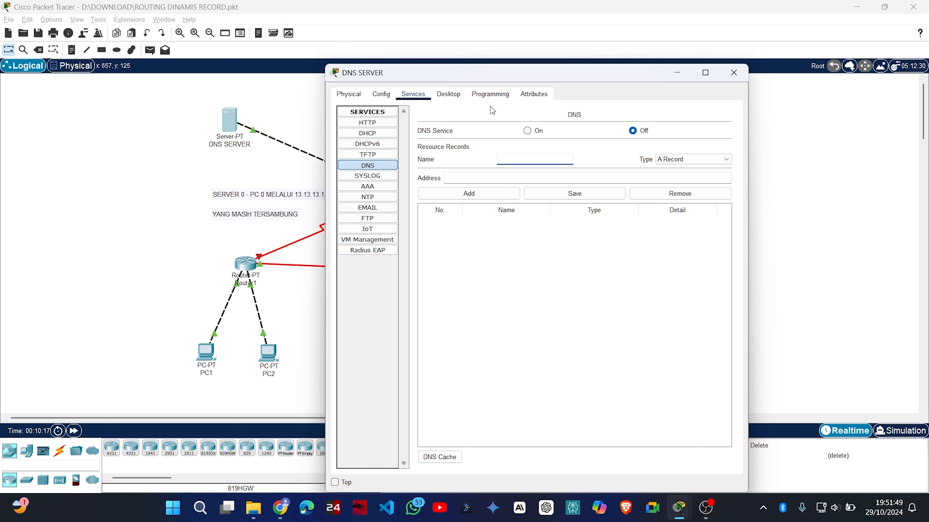
{"action": "left_click", "coordinate": [697, 161]}
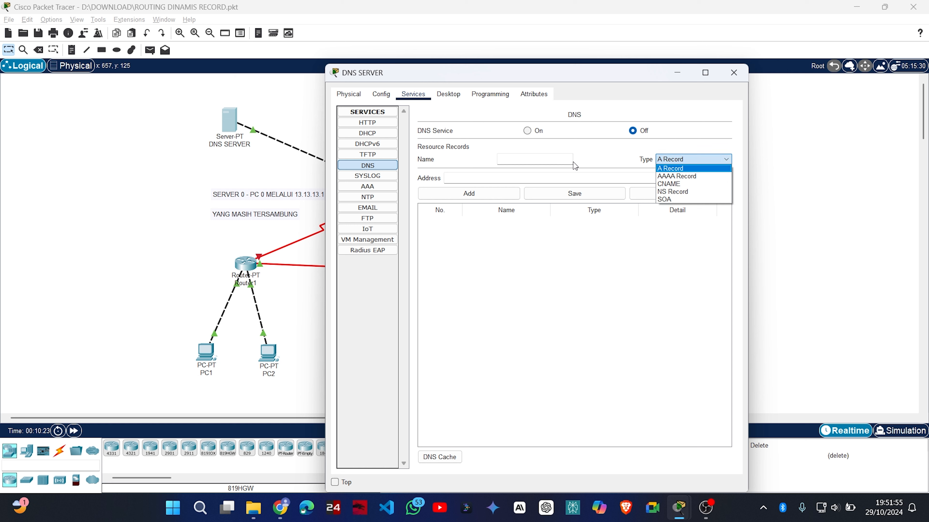
{"action": "left_click", "coordinate": [541, 161]}
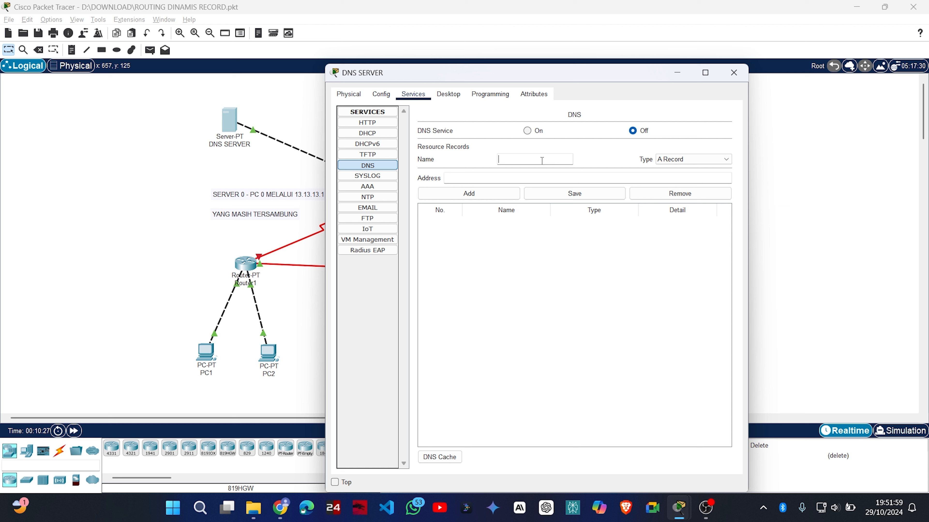
{"action": "type", "text": "jarkom.com"}
Add the jarkom.com A Record with address 43.43.43.1 and close the DNS SERVER window.
{"action": "left_click", "coordinate": [529, 176]}
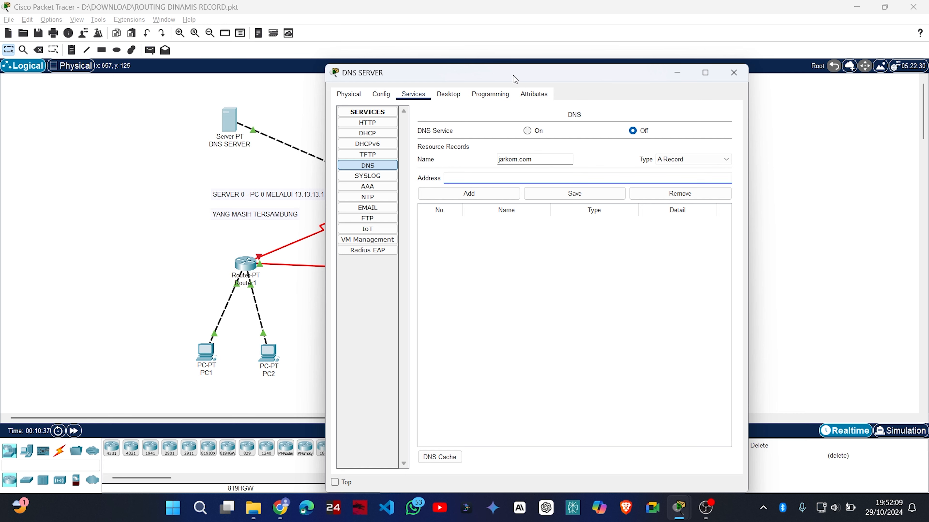
{"action": "left_click_drag", "start_coordinate": [512, 76], "coordinate": [610, 99]}
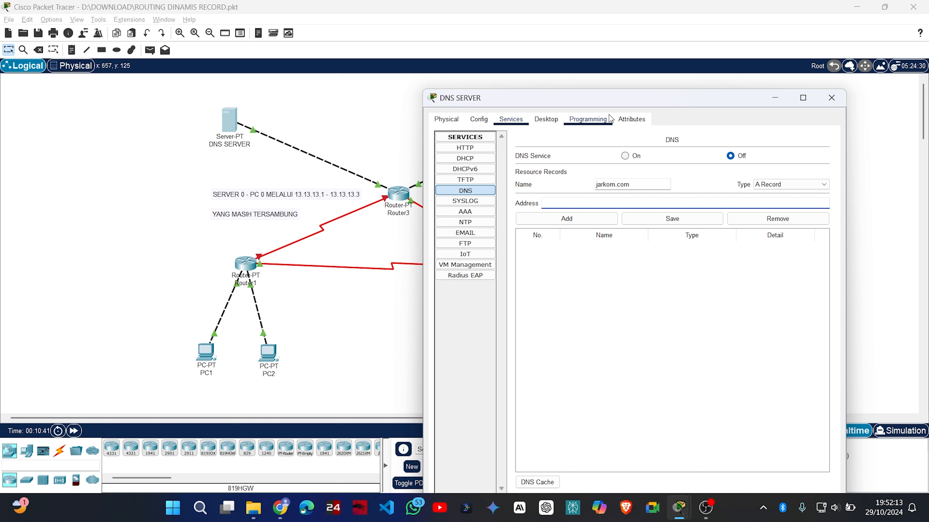
{"action": "type", "text": "43.43.43.1"}
{"action": "left_click", "coordinate": [598, 220]}
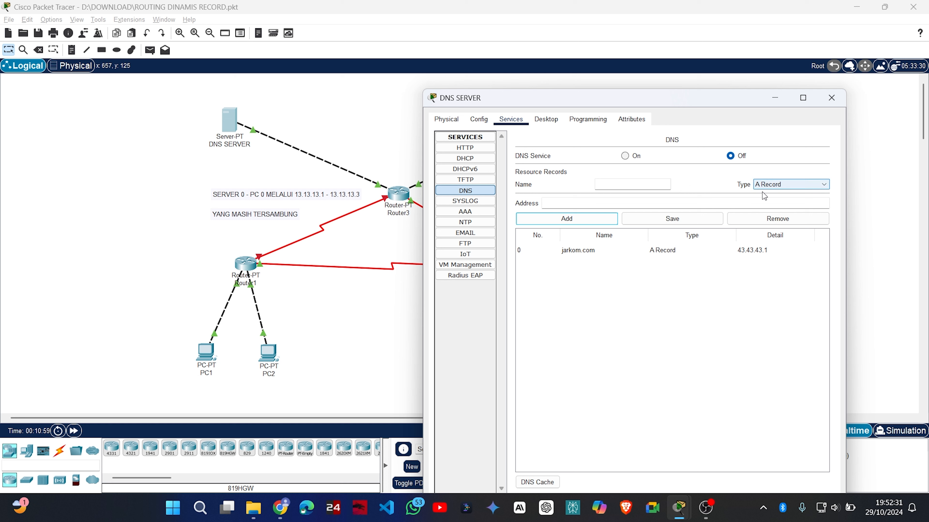
{"action": "left_click", "coordinate": [637, 184]}
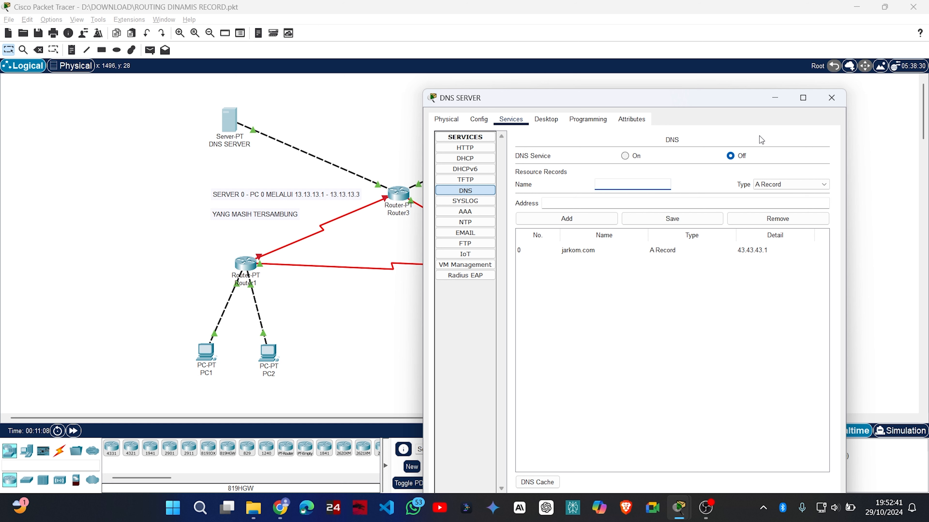
{"action": "left_click", "coordinate": [832, 106]}
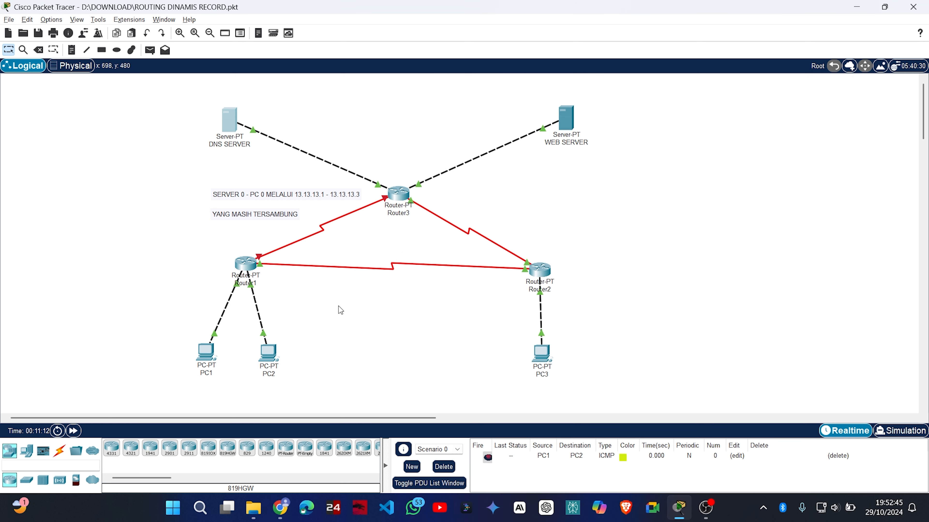
Test name resolution from PC1's Command Prompt with nslookup jarkom.com and close the PC1 window.
{"action": "left_click", "coordinate": [214, 353]}
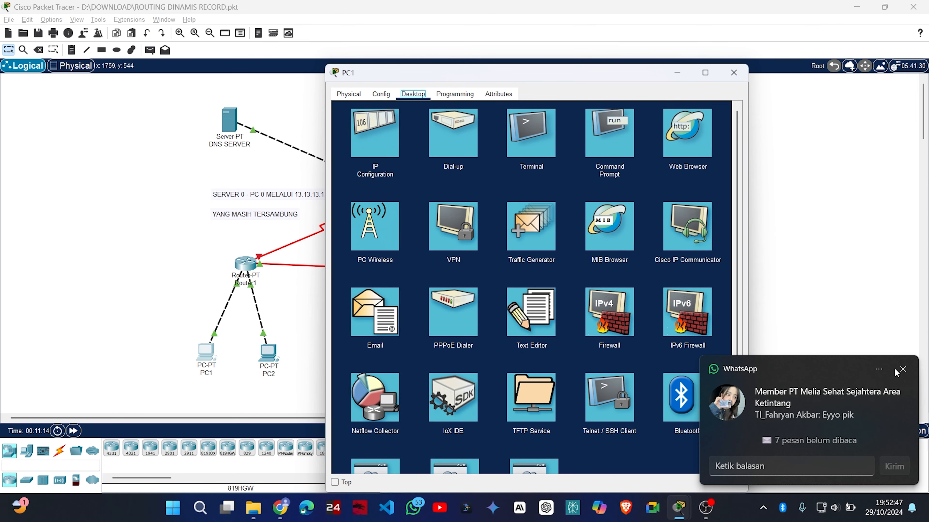
{"action": "left_click", "coordinate": [902, 369]}
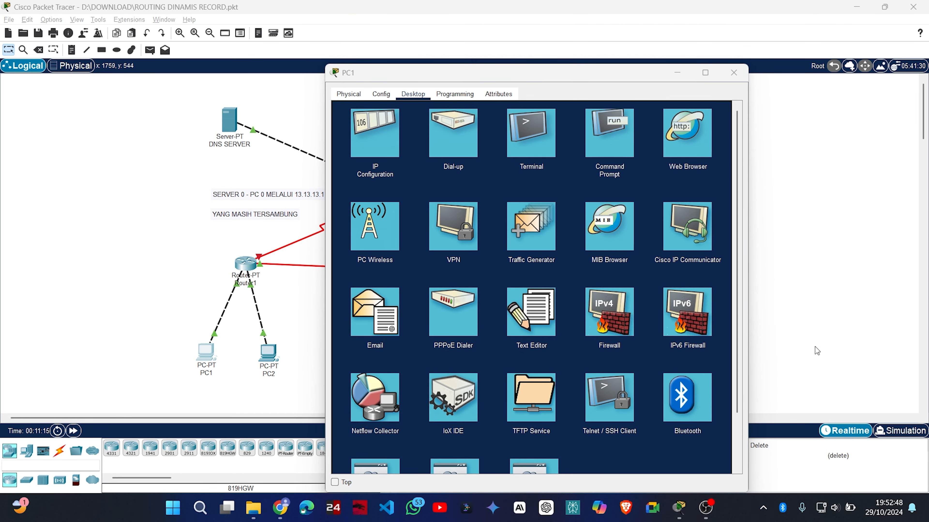
{"action": "left_click", "coordinate": [632, 137]}
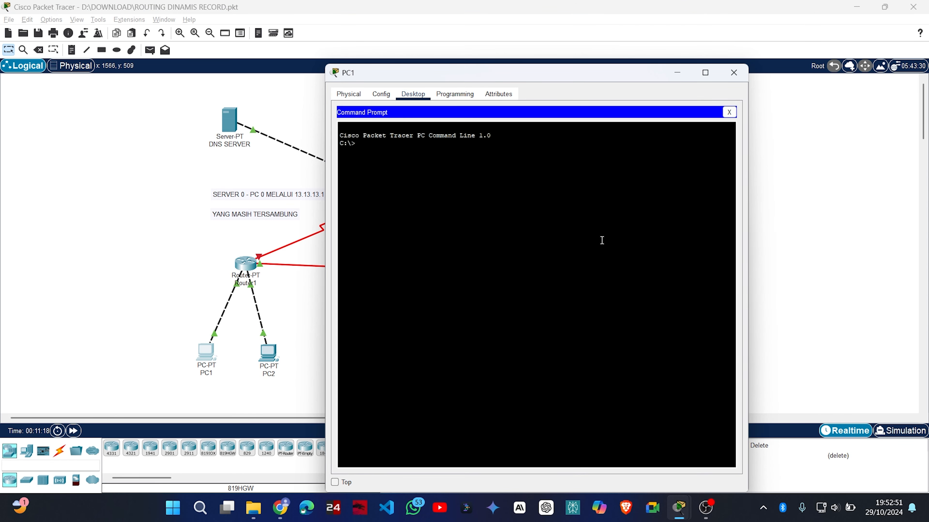
{"action": "type", "text": "nsl"}
{"action": "type", "text": "ookup "}
{"action": "type", "text": "jaro"}
{"action": "type", "text": "kom"}
{"action": "type", "text": ".com"}
{"action": "key", "text": "Return"}
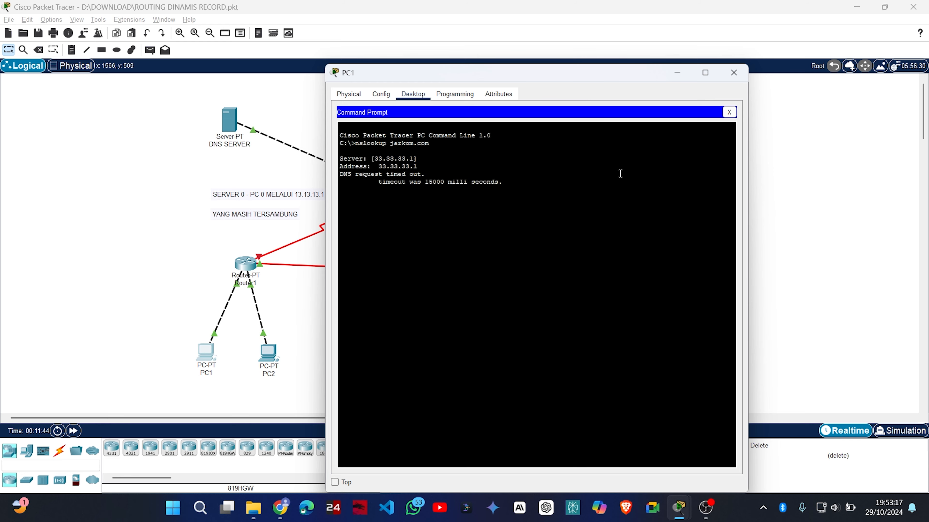
{"action": "left_click", "coordinate": [728, 113]}
{"action": "left_click", "coordinate": [733, 72]}
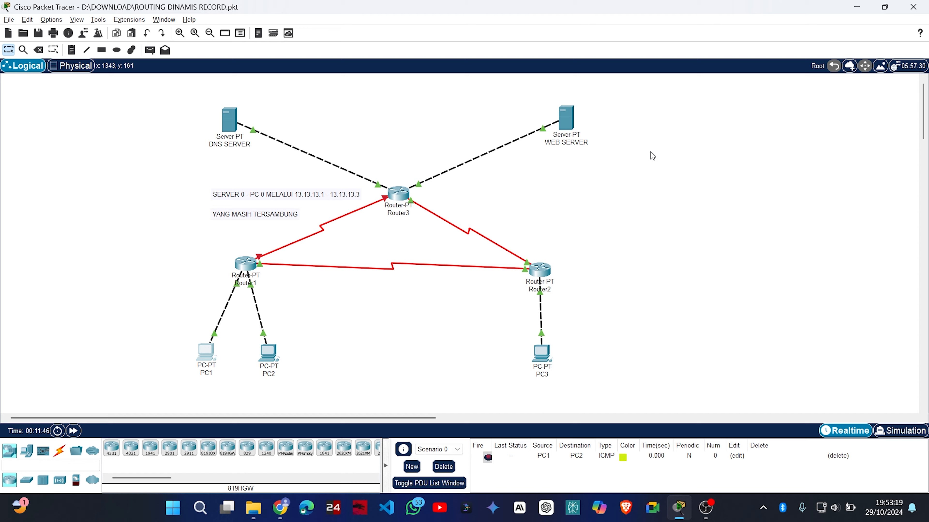
Review the WEB SERVER's IP configuration, including its DNS Server setting, and close the window.
{"action": "left_click", "coordinate": [566, 117]}
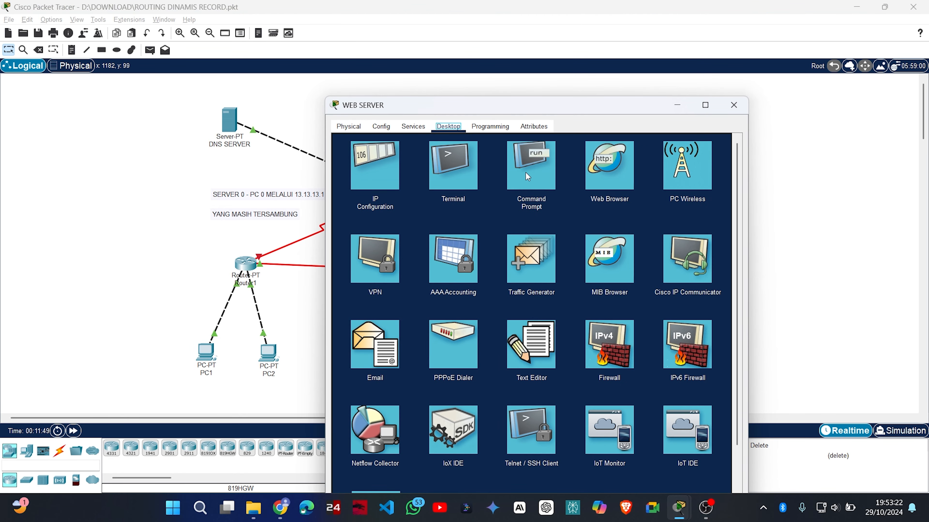
{"action": "left_click", "coordinate": [733, 105]}
{"action": "left_click", "coordinate": [572, 128]}
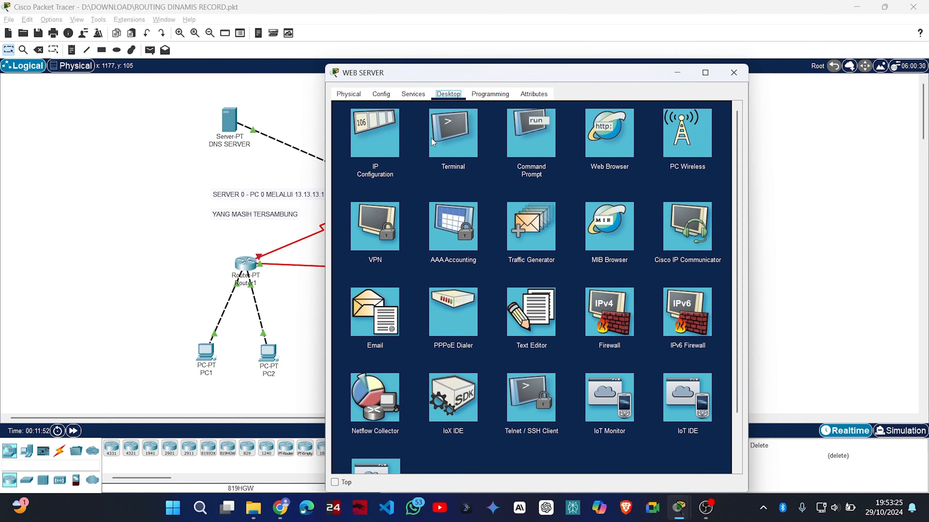
{"action": "left_click", "coordinate": [371, 146]}
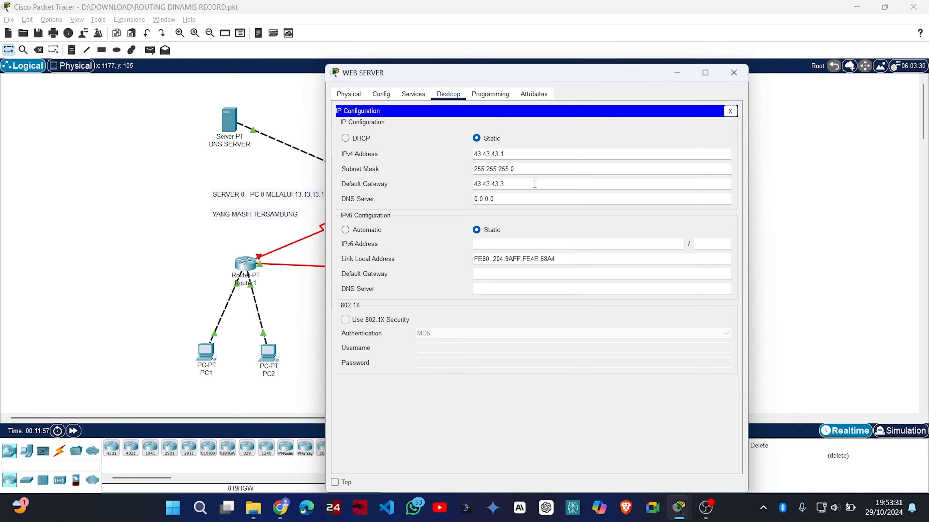
{"action": "left_click", "coordinate": [733, 72]}
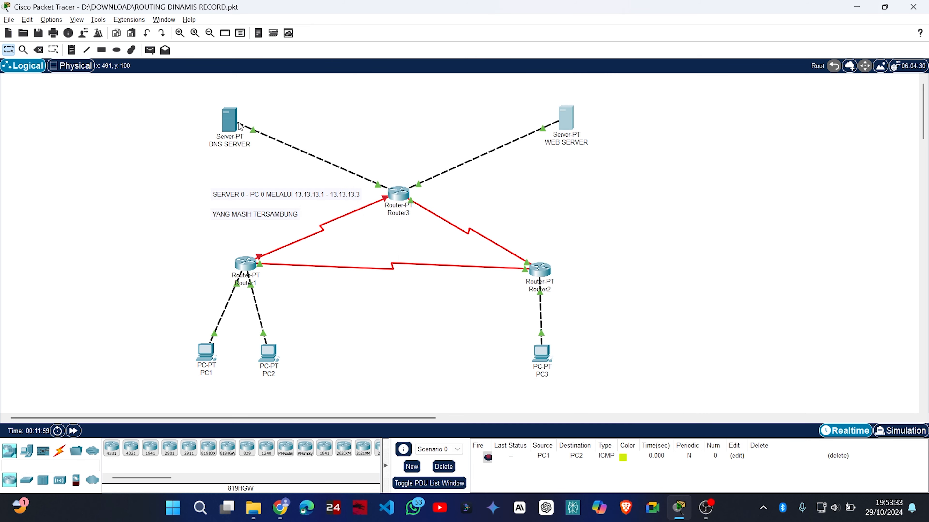
Switch the DNS service on DNS SERVER to On and close its window.
{"action": "left_click", "coordinate": [230, 124]}
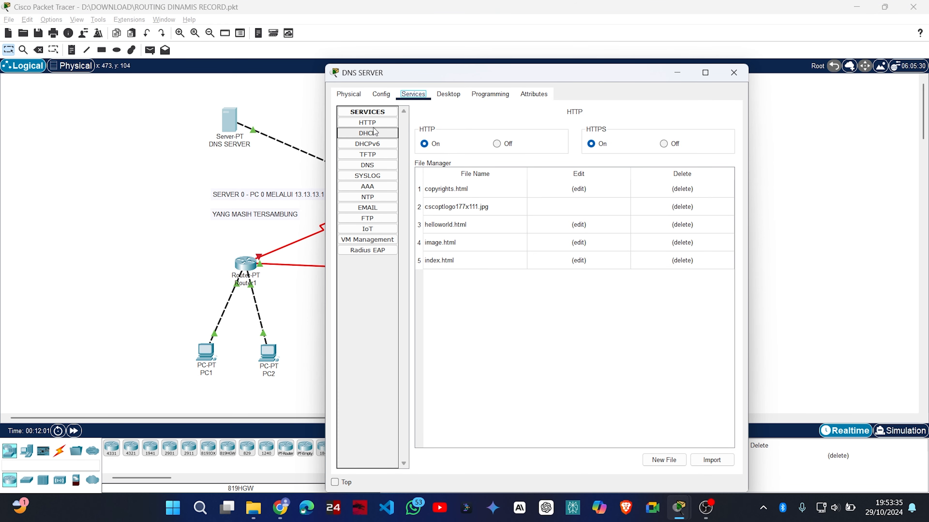
{"action": "left_click", "coordinate": [367, 165]}
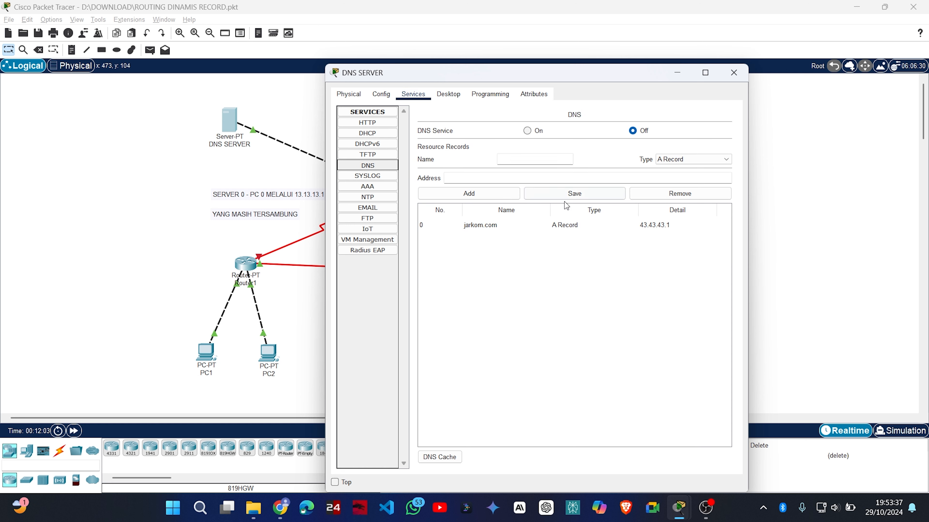
{"action": "left_click", "coordinate": [562, 226]}
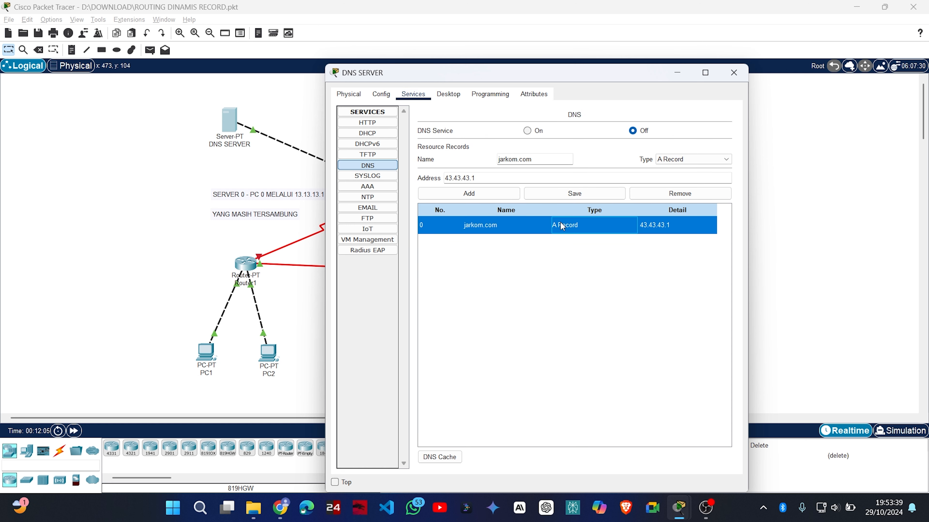
{"action": "left_click", "coordinate": [528, 130]}
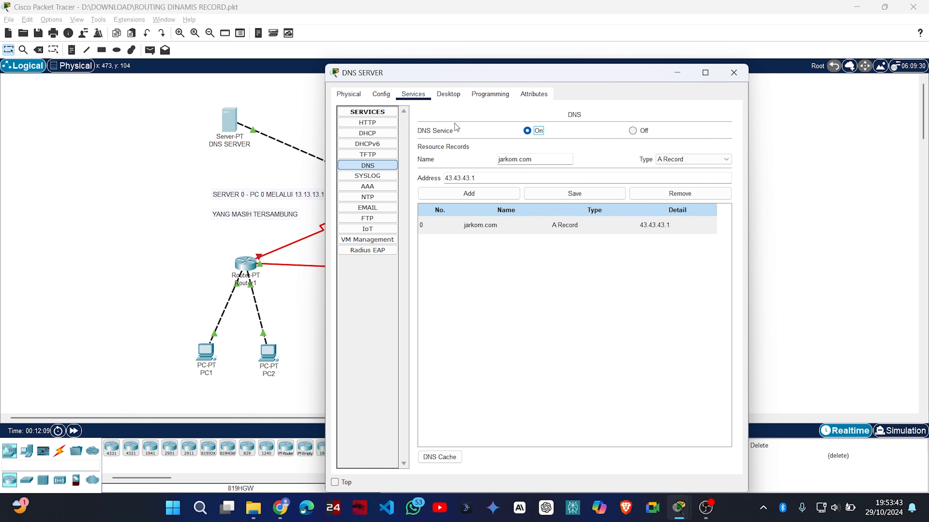
{"action": "left_click", "coordinate": [734, 73]}
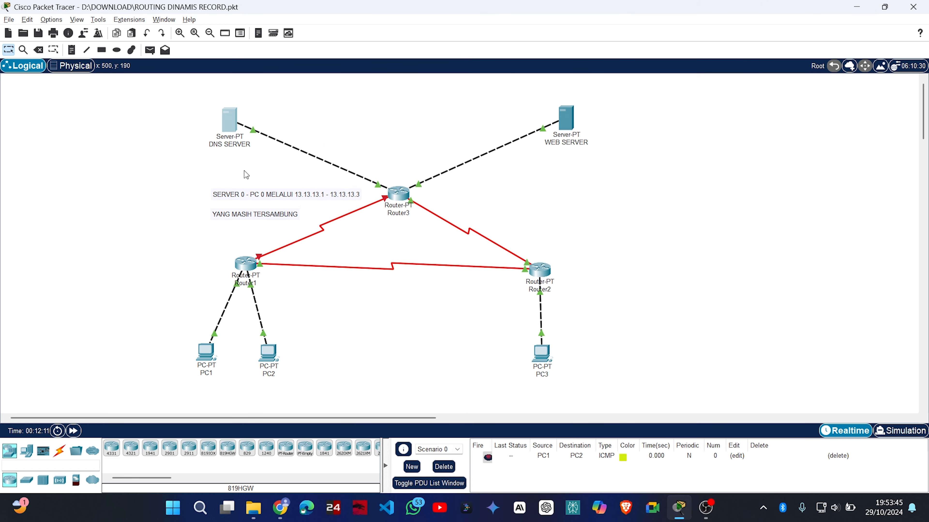
Run nslookup jarkom.com again in PC1's Command Prompt with the DNS service enabled, and close the PC1 window.
{"action": "left_click", "coordinate": [205, 353]}
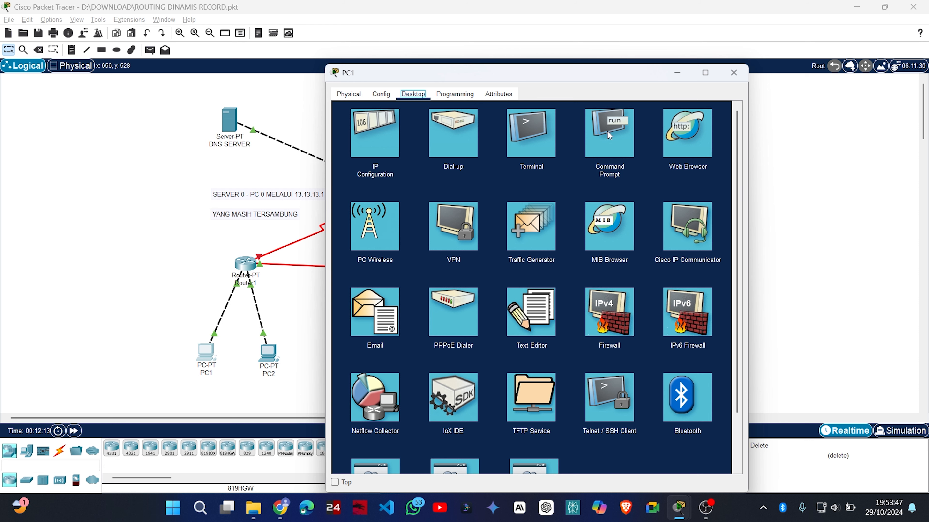
{"action": "left_click", "coordinate": [608, 134]}
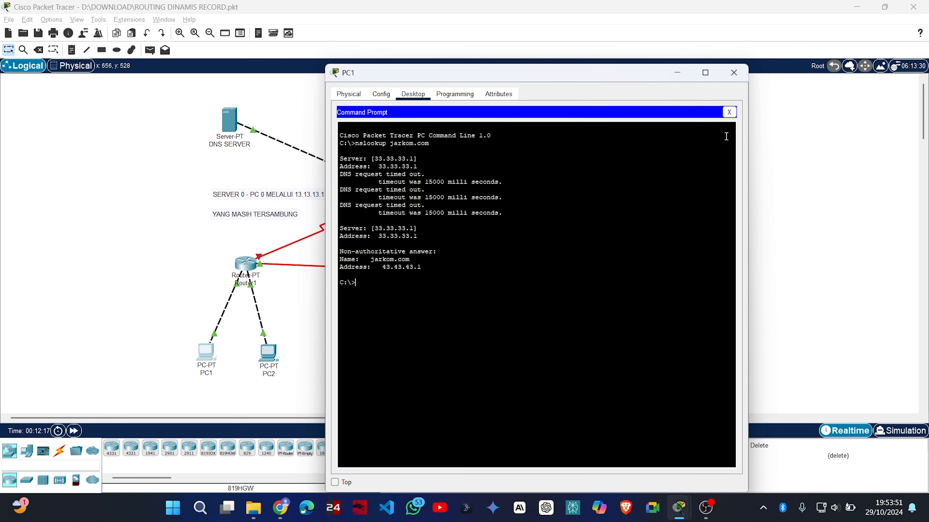
{"action": "left_click", "coordinate": [728, 112]}
{"action": "left_click", "coordinate": [608, 128]}
{"action": "type", "text": "nslookup jarkom.com"}
{"action": "key", "text": "Return"}
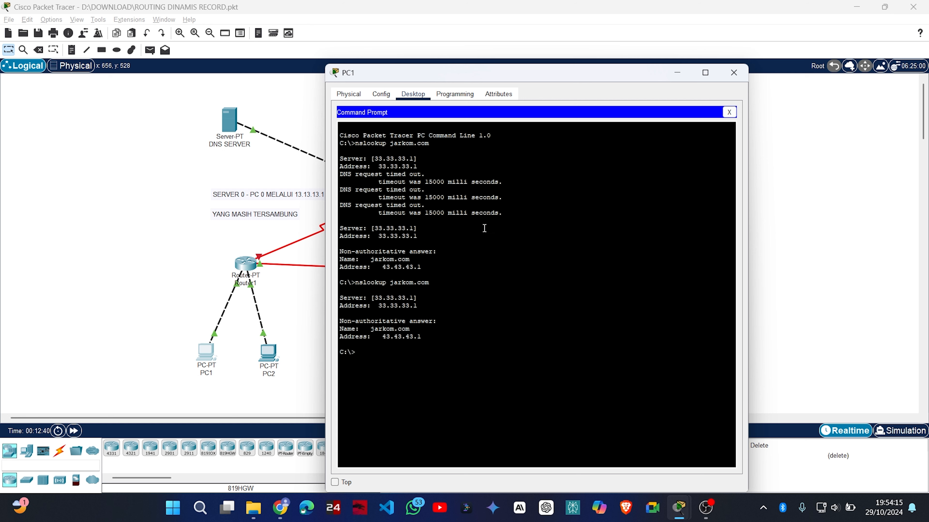
{"action": "left_click_drag", "start_coordinate": [512, 70], "coordinate": [460, 116]}
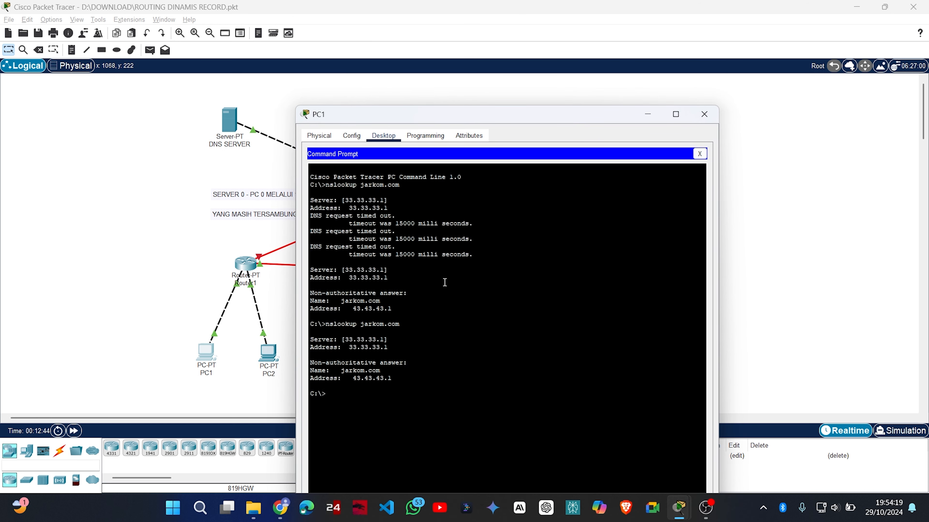
{"action": "left_click", "coordinate": [699, 154]}
{"action": "left_click", "coordinate": [703, 114]}
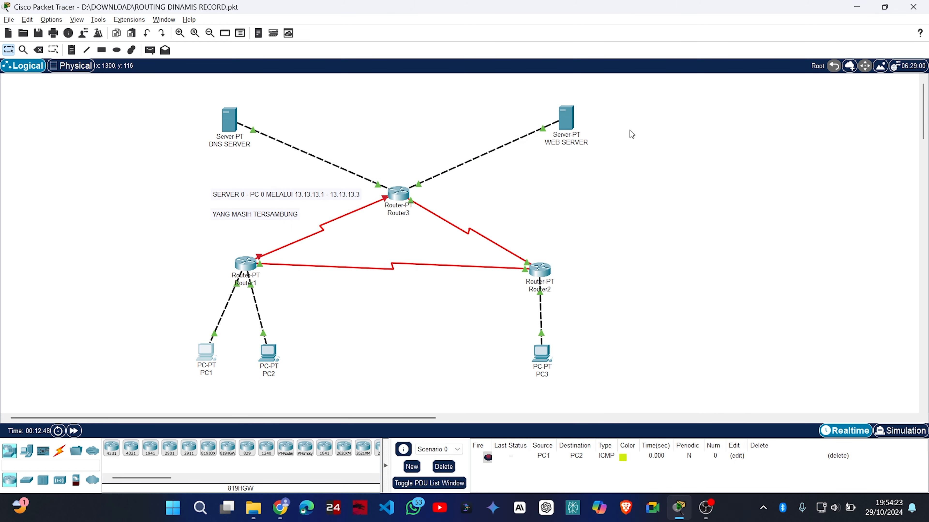
{"action": "left_click", "coordinate": [230, 119]}
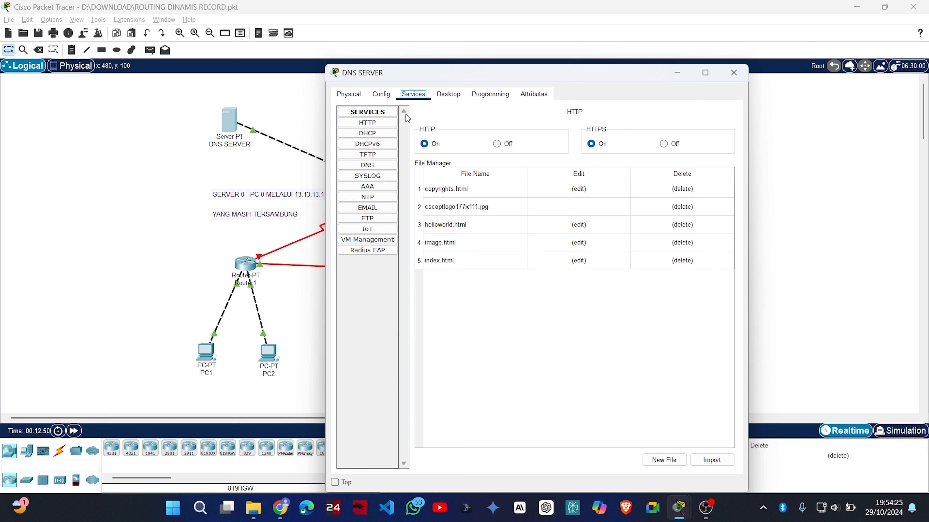
{"action": "left_click", "coordinate": [380, 163]}
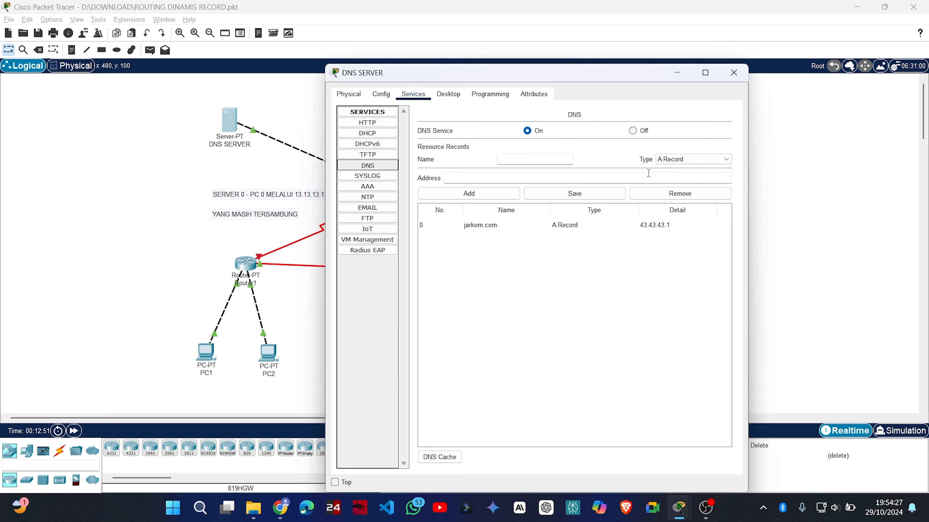
{"action": "left_click", "coordinate": [677, 163]}
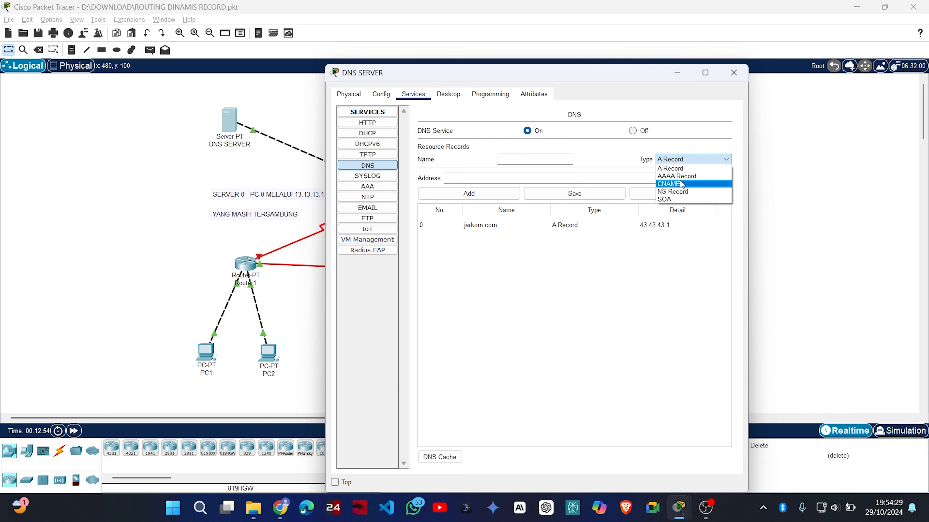
{"action": "left_click", "coordinate": [546, 161]}
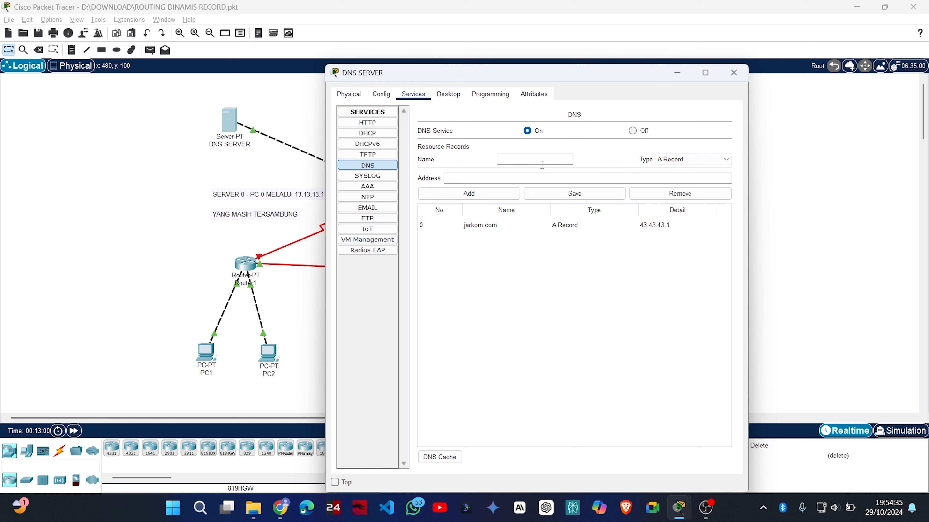
{"action": "type", "text": "www.jarkom.com"}
{"action": "left_click", "coordinate": [660, 160]}
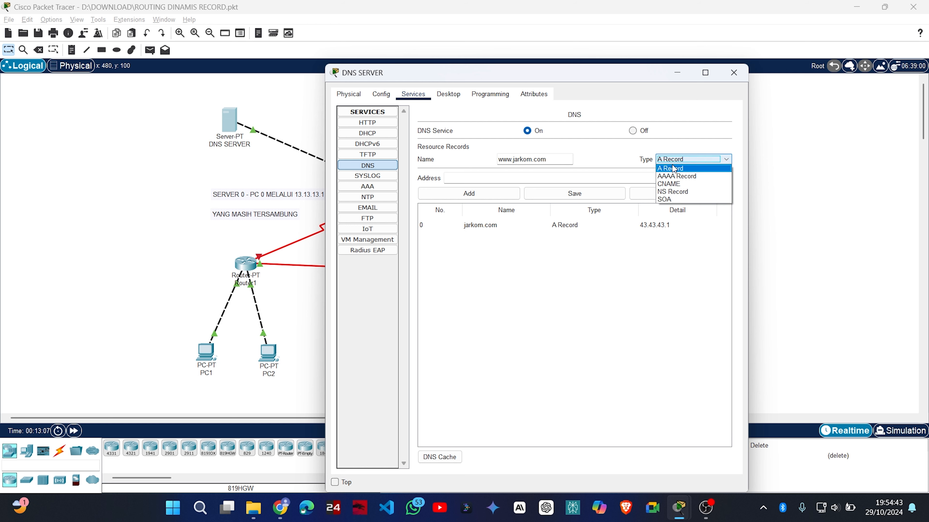
{"action": "left_click", "coordinate": [665, 190]}
{"action": "left_click", "coordinate": [537, 179]}
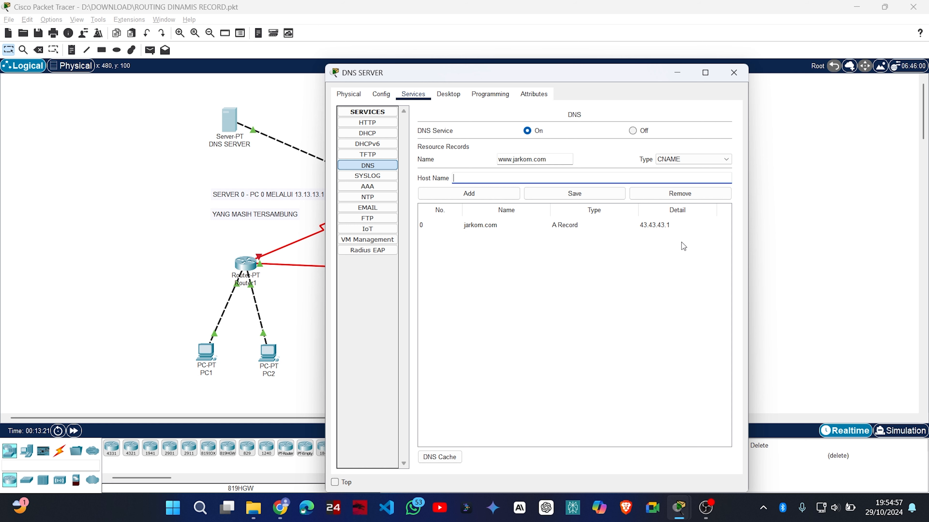
{"action": "left_click", "coordinate": [507, 178]}
{"action": "type", "text": "jarkom.com"}
{"action": "left_click", "coordinate": [502, 198]}
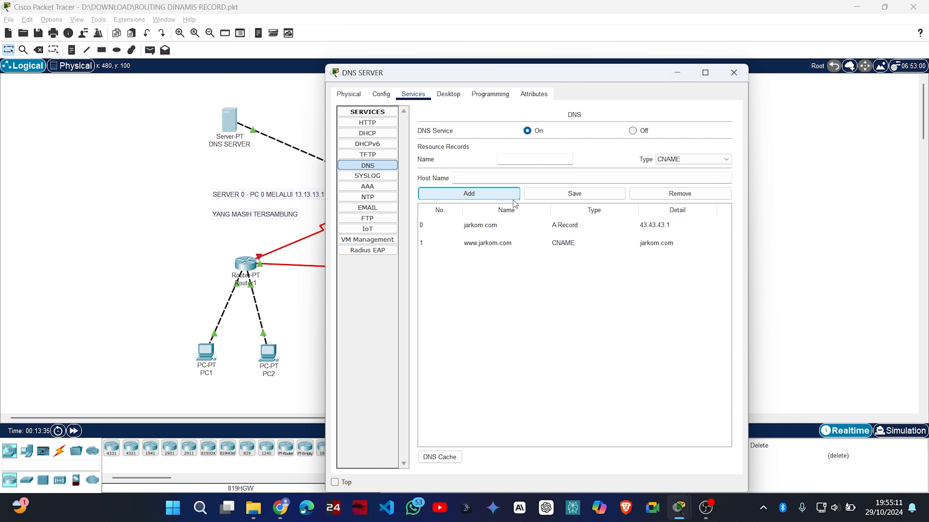
{"action": "left_click", "coordinate": [733, 73]}
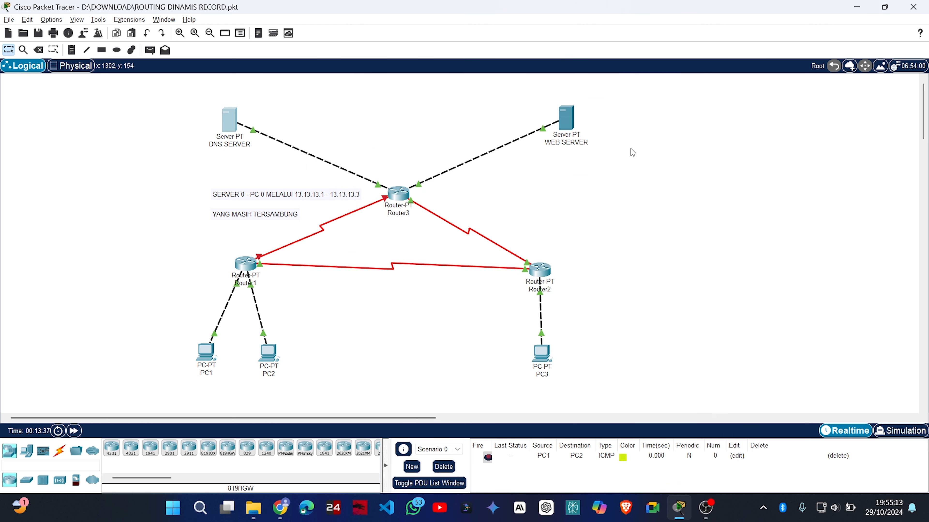
Enter nslookup in PC1's Command Prompt without running it, and minimize the PC1 window.
{"action": "left_click", "coordinate": [210, 362]}
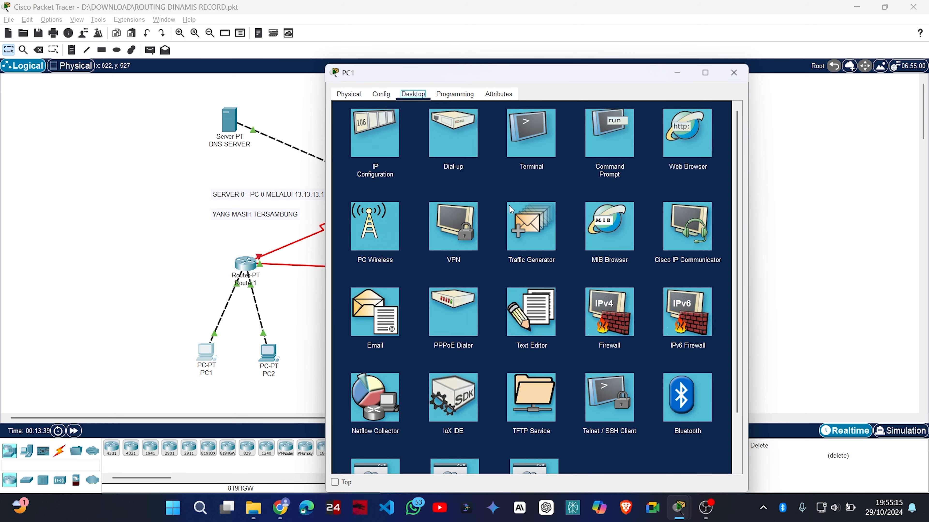
{"action": "left_click", "coordinate": [610, 130]}
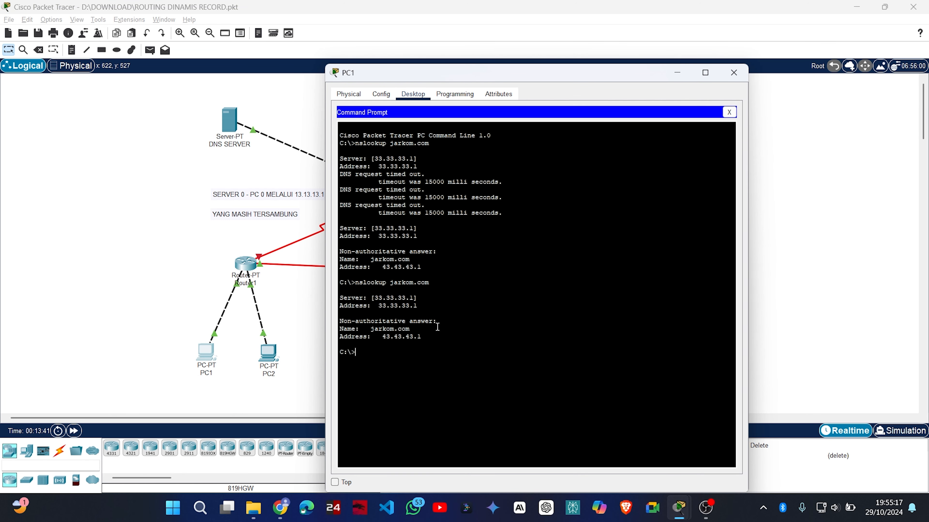
{"action": "type", "text": "nslookup"}
{"action": "key", "text": "BackSpace"}
{"action": "type", "text": "up"}
{"action": "left_click", "coordinate": [678, 73]}
Review the DNS service settings and records on WEB SERVER and DNS SERVER, closing each window.
{"action": "left_click", "coordinate": [566, 119]}
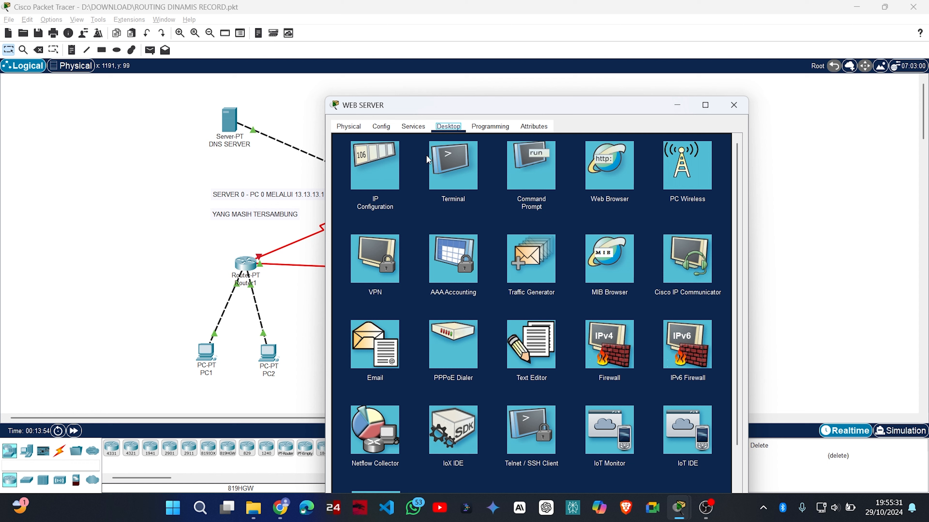
{"action": "left_click", "coordinate": [412, 127]}
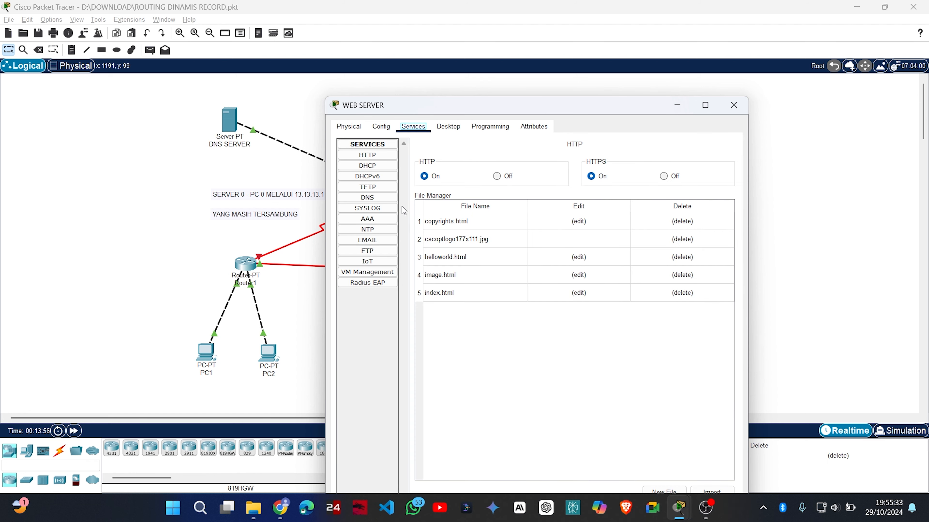
{"action": "left_click", "coordinate": [379, 198]}
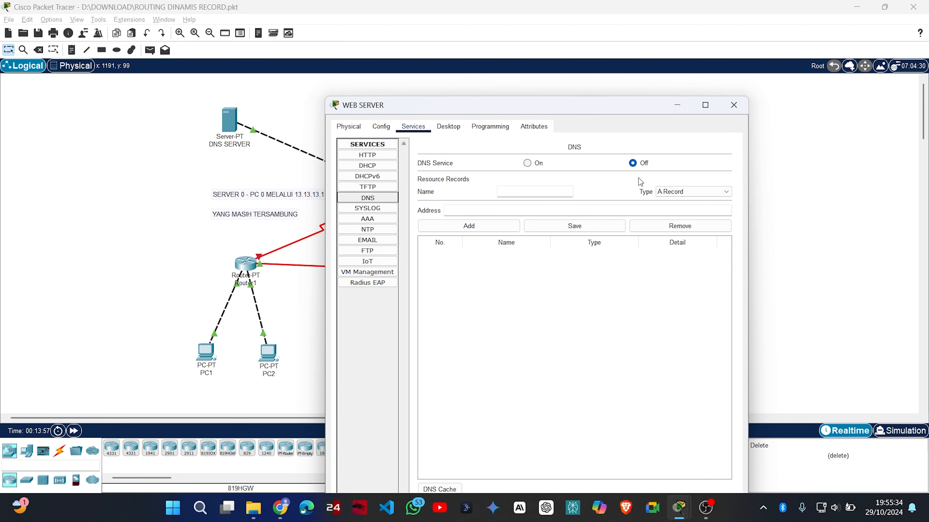
{"action": "left_click", "coordinate": [733, 105]}
{"action": "left_click", "coordinate": [233, 123]}
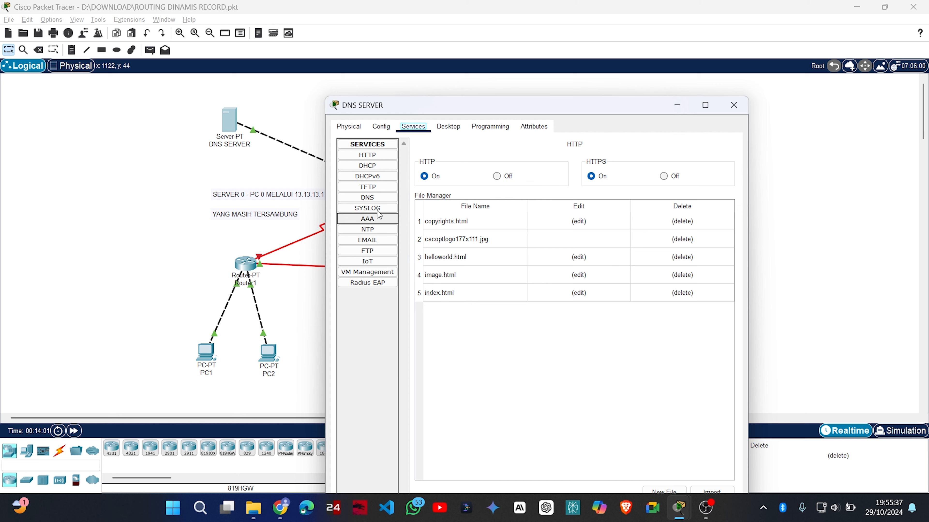
{"action": "left_click", "coordinate": [368, 197]}
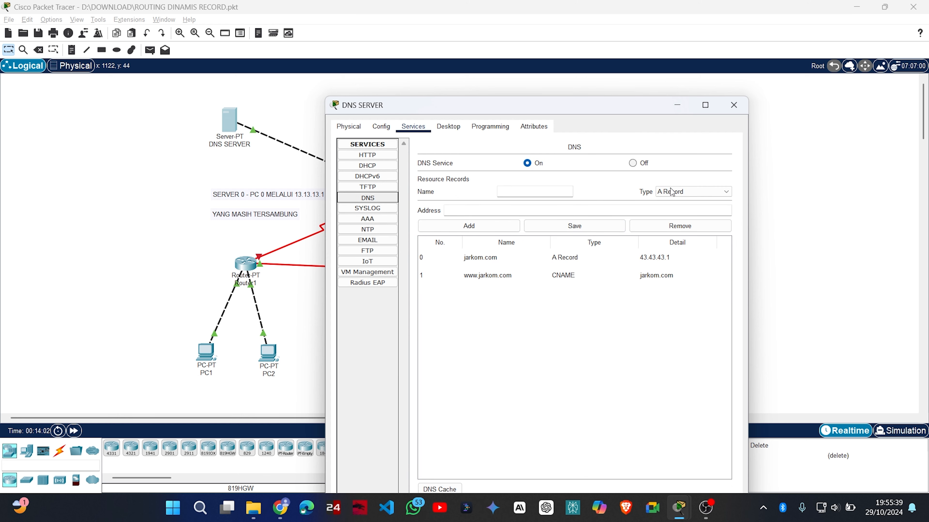
{"action": "left_click", "coordinate": [733, 105]}
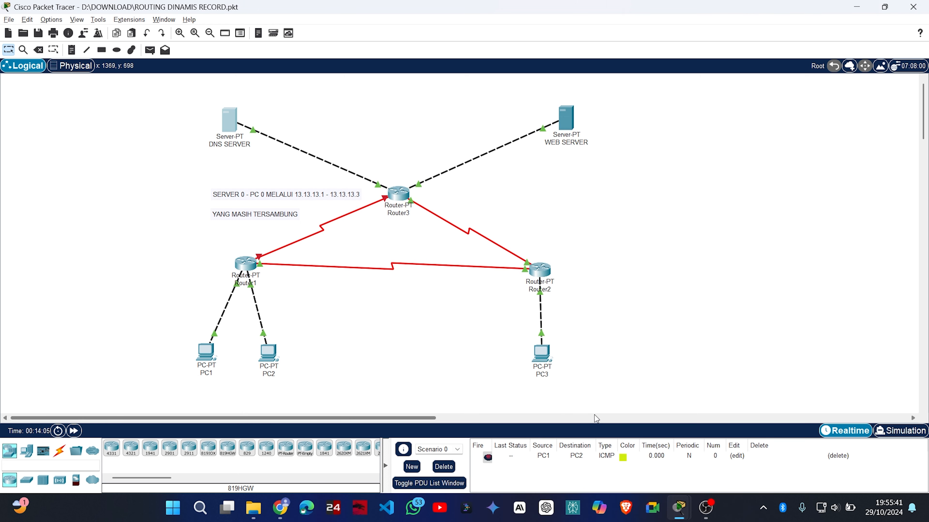
{"action": "mouse_move", "coordinate": [678, 507]}
{"action": "left_click", "coordinate": [746, 444]}
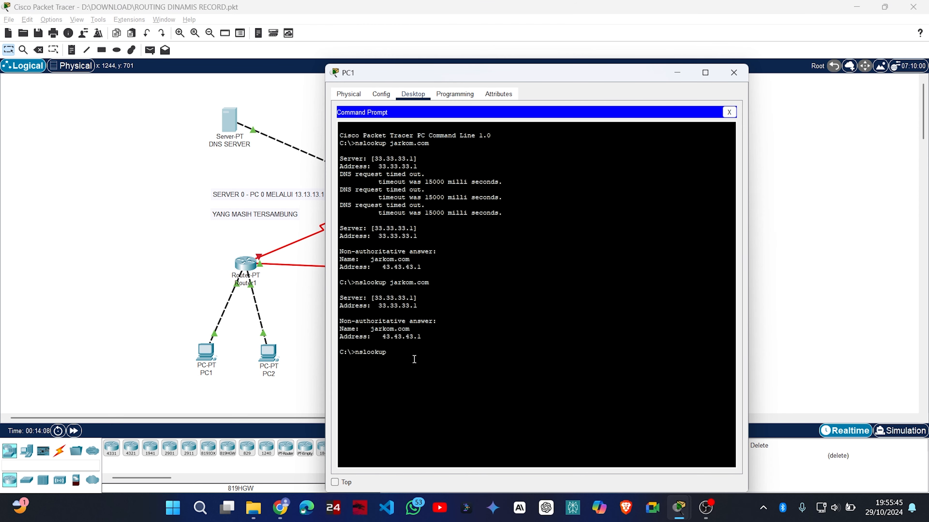
{"action": "type", "text": "www.jarko"}
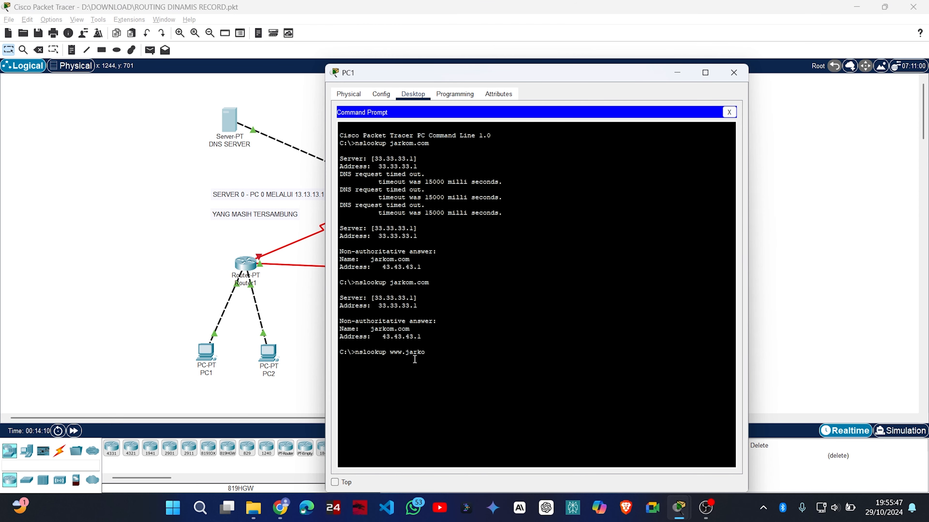
{"action": "type", "text": "m.com"}
{"action": "key", "text": "Return"}
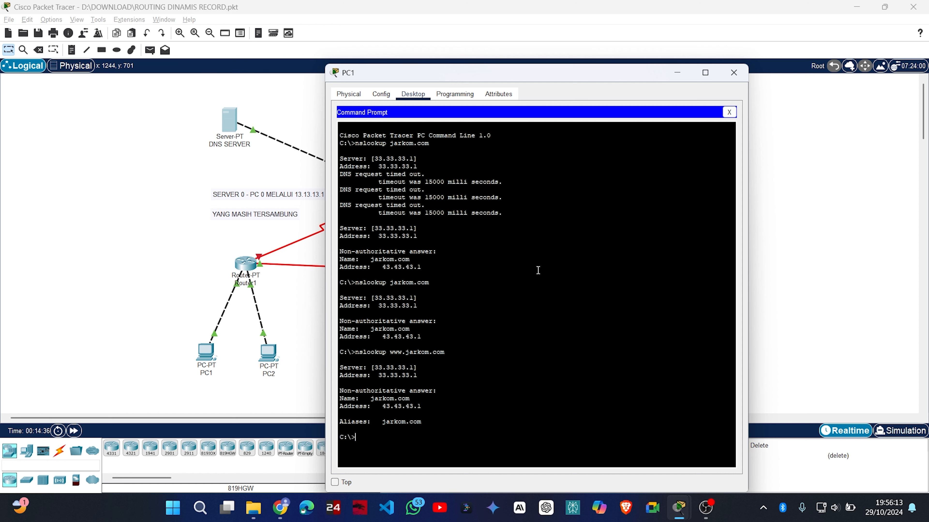
{"action": "left_click", "coordinate": [733, 73]}
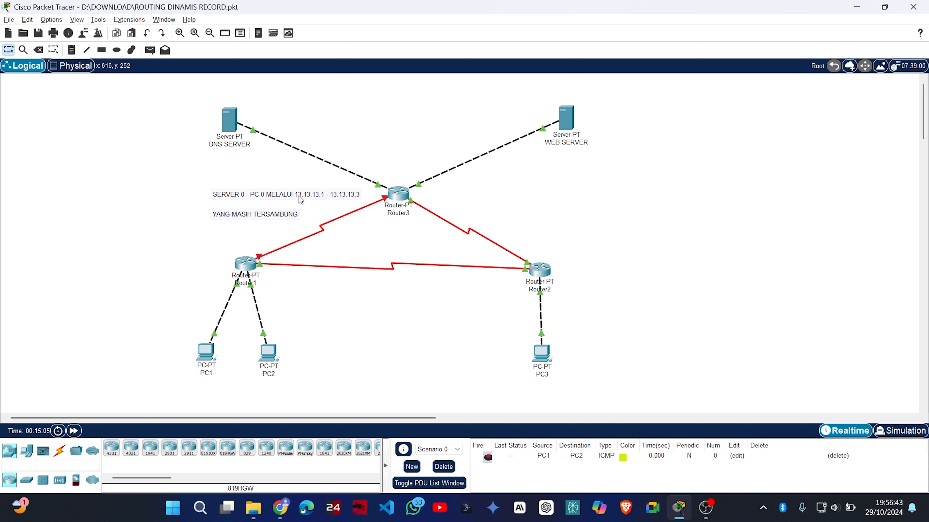
{"action": "left_click", "coordinate": [26, 451]}
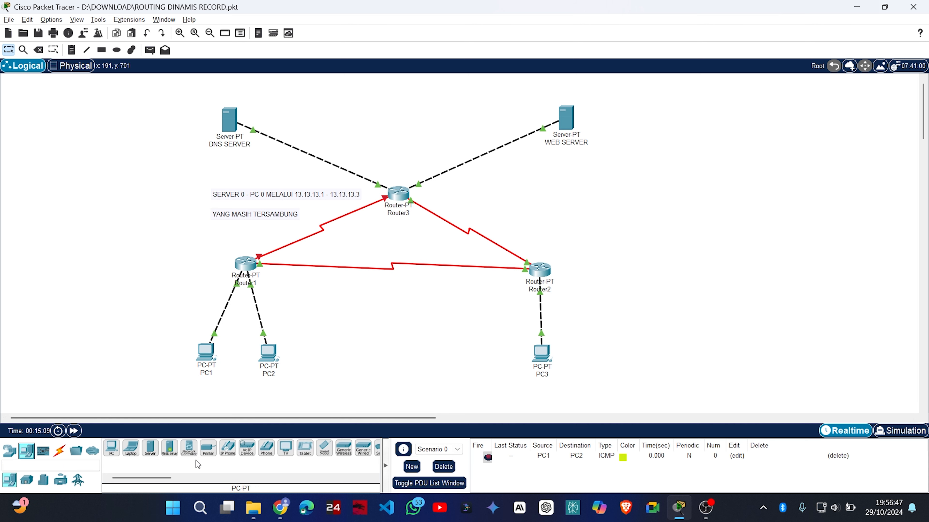
{"action": "left_click", "coordinate": [150, 448]}
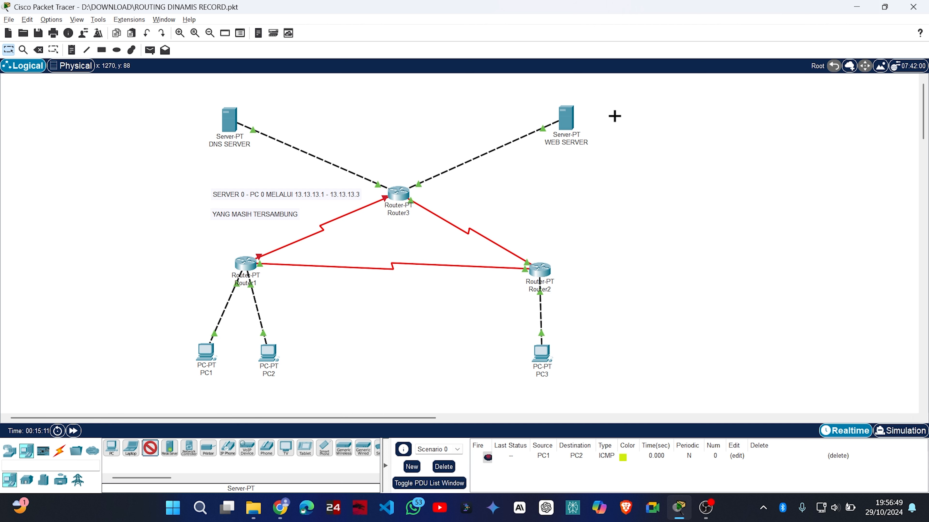
{"action": "key", "text": "Escape"}
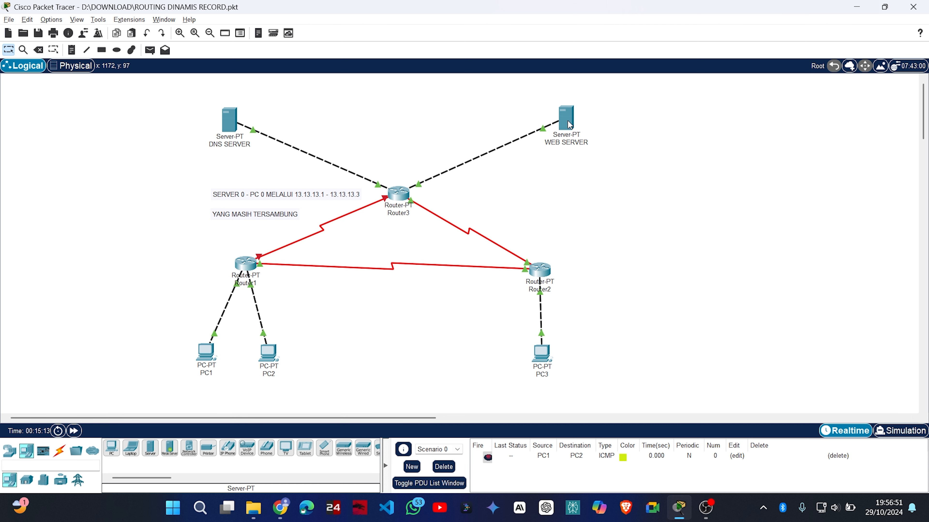
Duplicate WEB SERVER and place the copy beside it with enough spacing to separate their labels.
{"action": "left_click_drag", "start_coordinate": [568, 121], "coordinate": [613, 120], "text": "ctrl"}
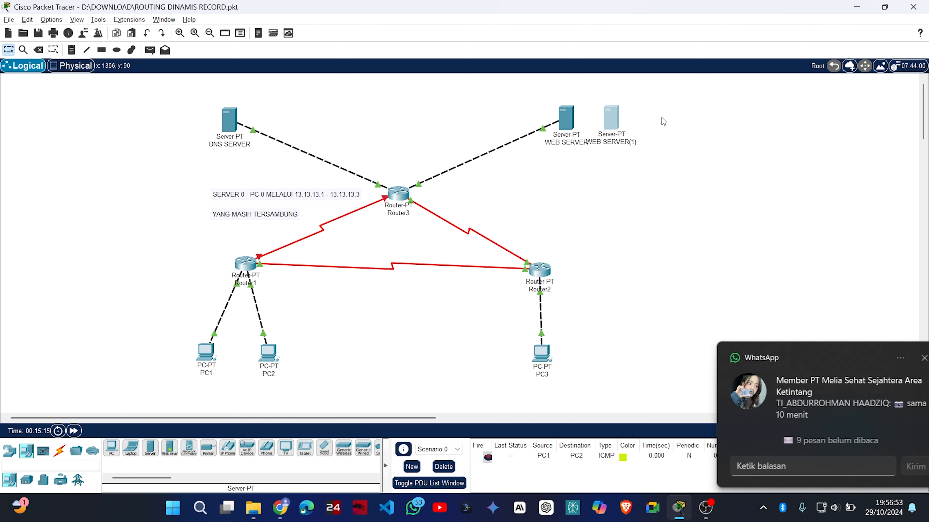
{"action": "left_click", "coordinate": [662, 118]}
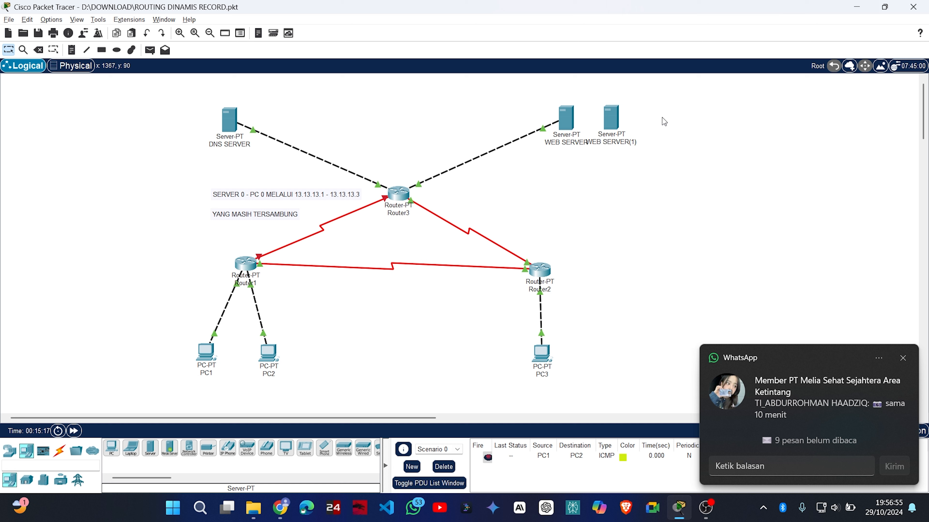
{"action": "left_click_drag", "start_coordinate": [610, 121], "coordinate": [628, 118]}
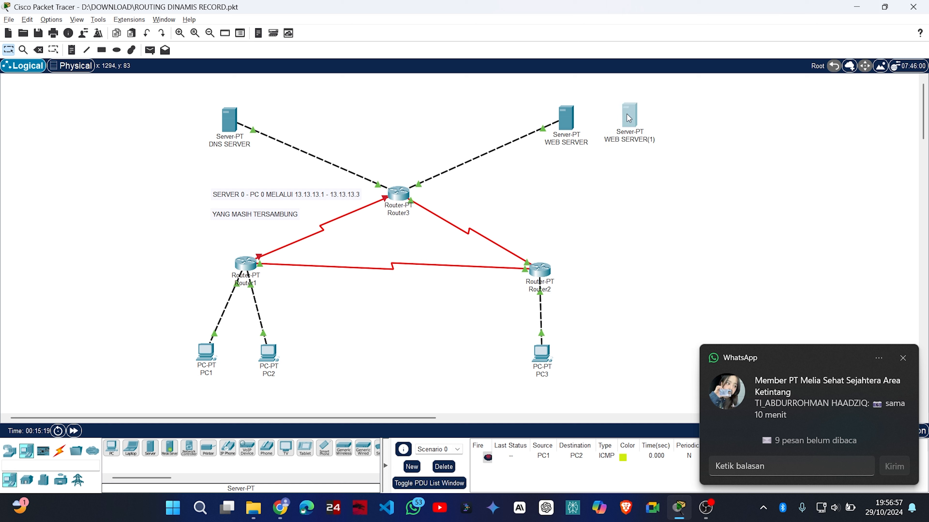
{"action": "left_click_drag", "start_coordinate": [567, 121], "coordinate": [571, 121]}
{"action": "left_click", "coordinate": [597, 116]}
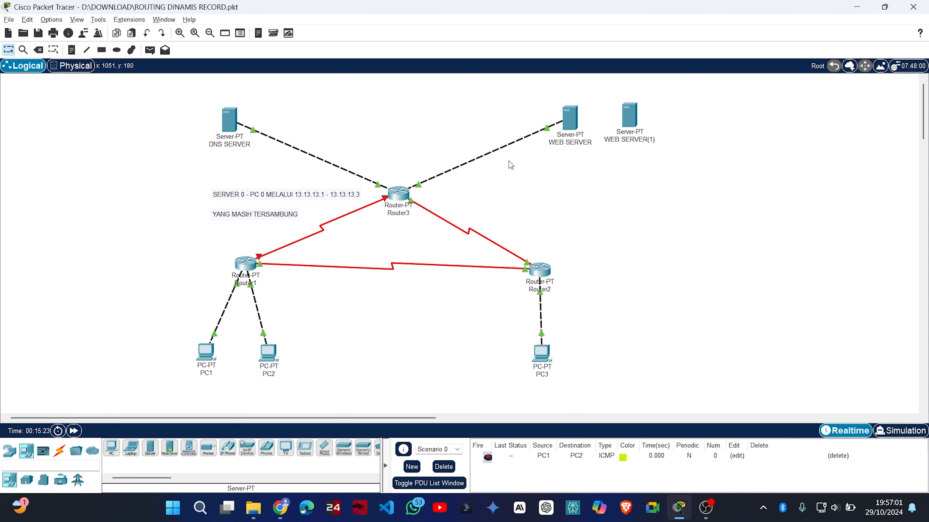
Delete the cable between WEB SERVER and Router3, and shift WEB SERVER slightly.
{"action": "key", "text": "Delete"}
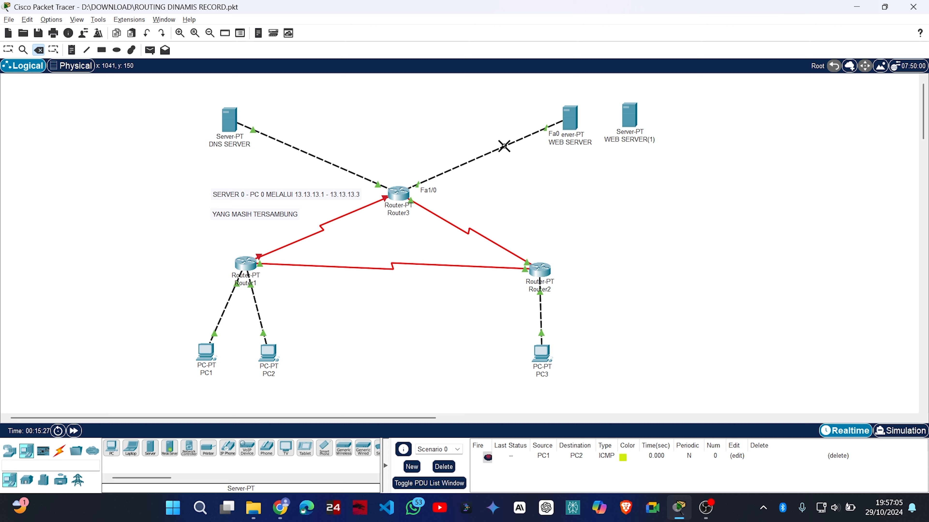
{"action": "left_click", "coordinate": [504, 146]}
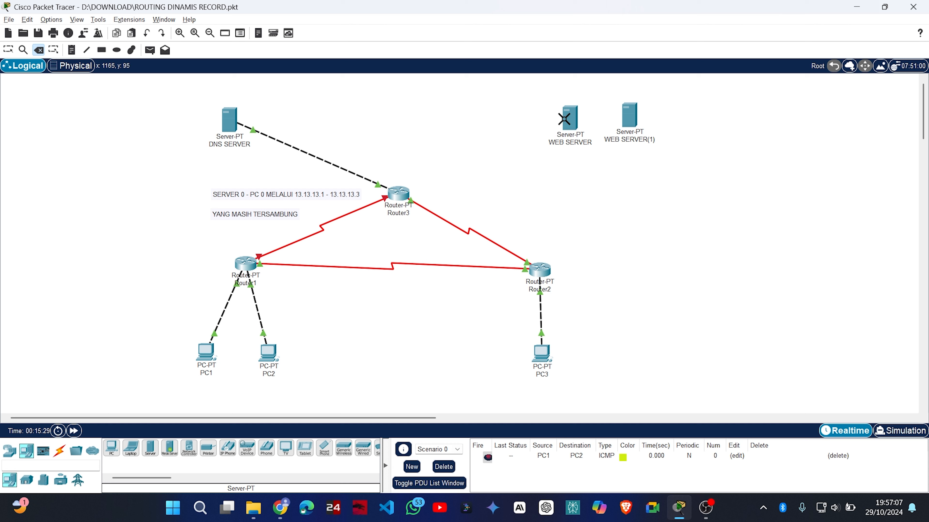
{"action": "key", "text": "Escape"}
{"action": "left_click_drag", "start_coordinate": [559, 120], "coordinate": [562, 119]}
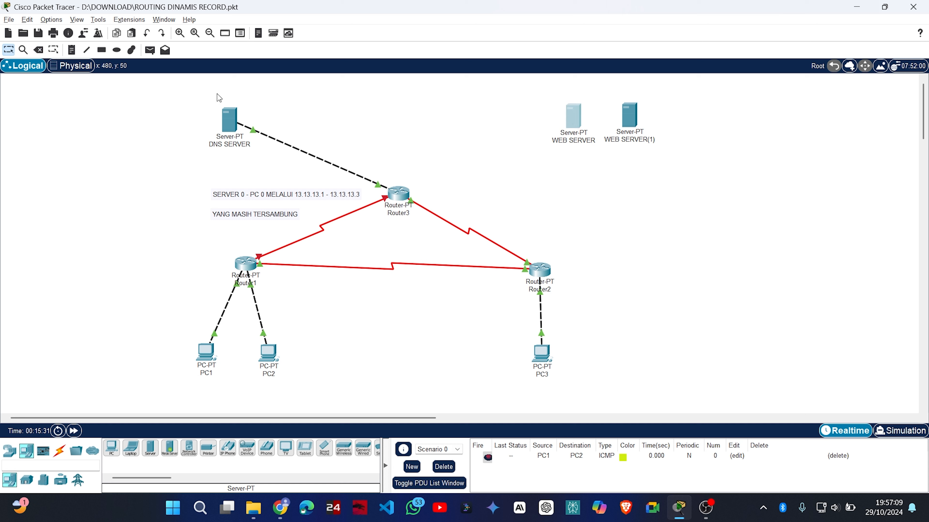
Add a PT-Switch to the workspace to the left of WEB SERVER, above Router3's level.
{"action": "left_click", "coordinate": [9, 451]}
{"action": "left_click", "coordinate": [26, 480]}
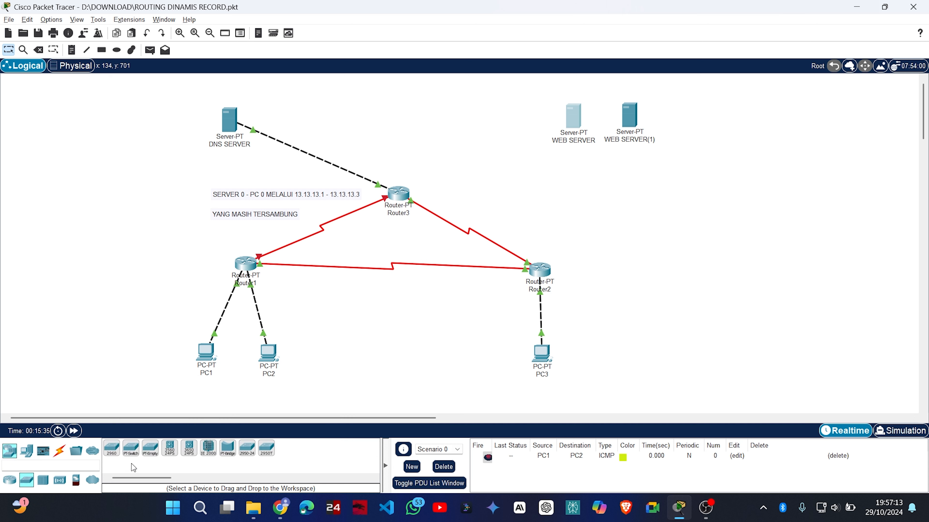
{"action": "left_click", "coordinate": [131, 450]}
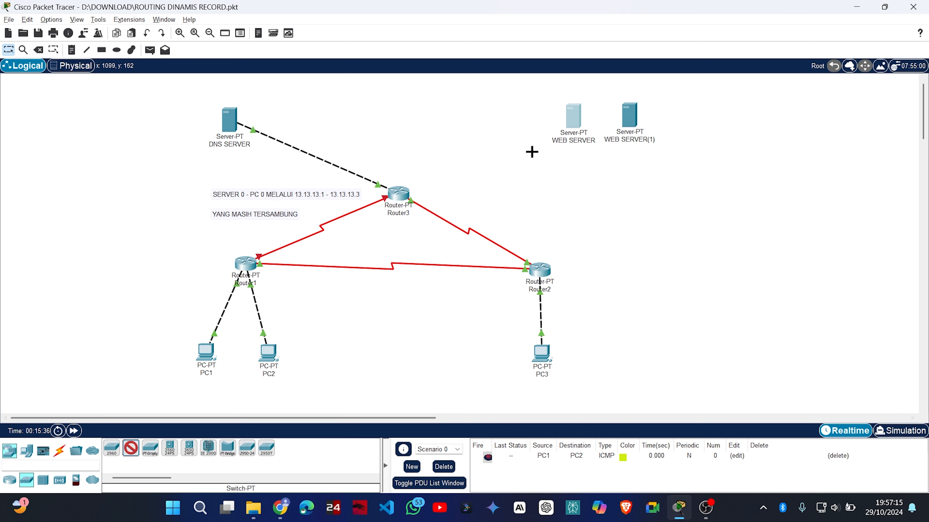
{"action": "left_click", "coordinate": [505, 119]}
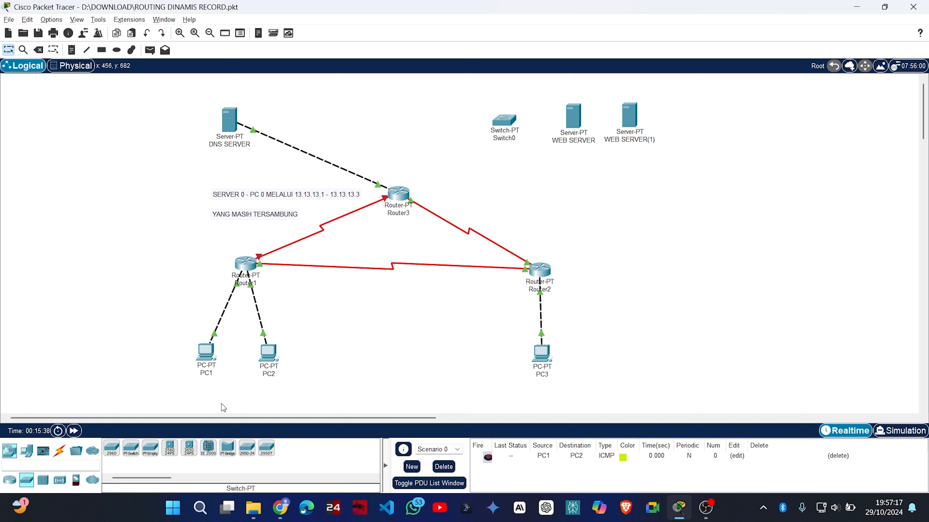
Connect WEB SERVER's FastEthernet0 port to a Fast Ethernet port on Switch0 with a copper straight-through cable.
{"action": "left_click", "coordinate": [60, 451]}
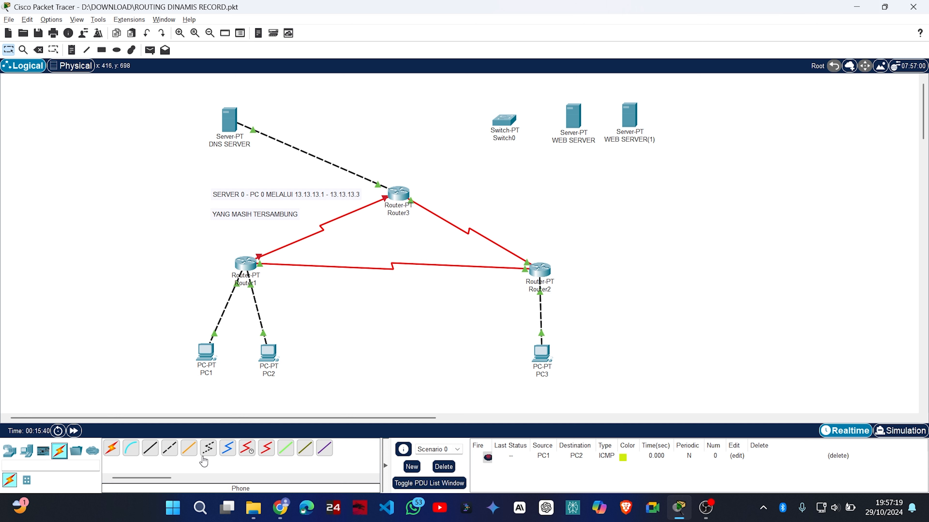
{"action": "left_click", "coordinate": [150, 449]}
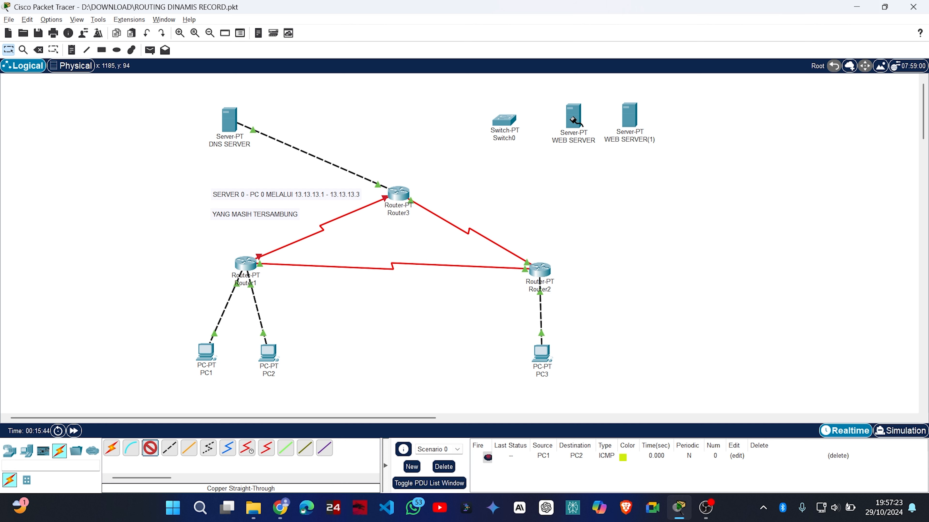
{"action": "left_click", "coordinate": [574, 121]}
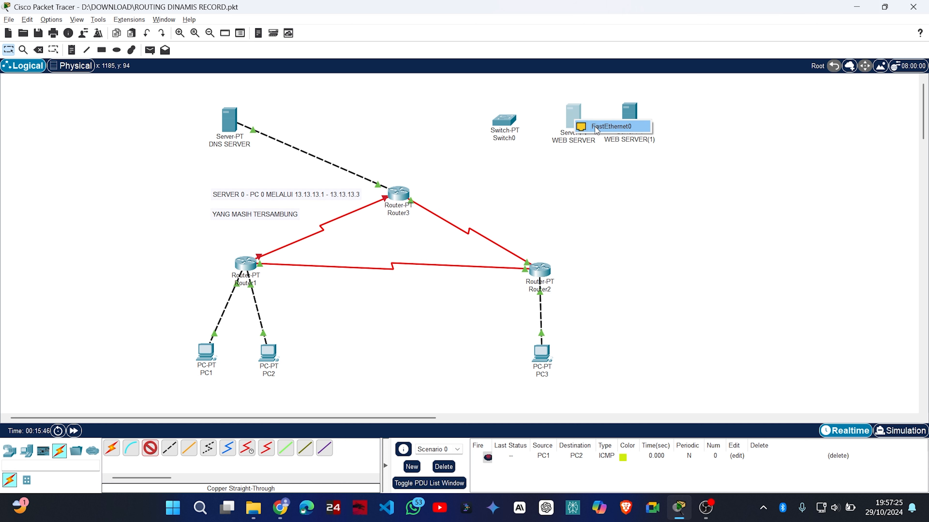
{"action": "left_click", "coordinate": [597, 126]}
{"action": "left_click", "coordinate": [504, 122]}
{"action": "left_click", "coordinate": [524, 129]}
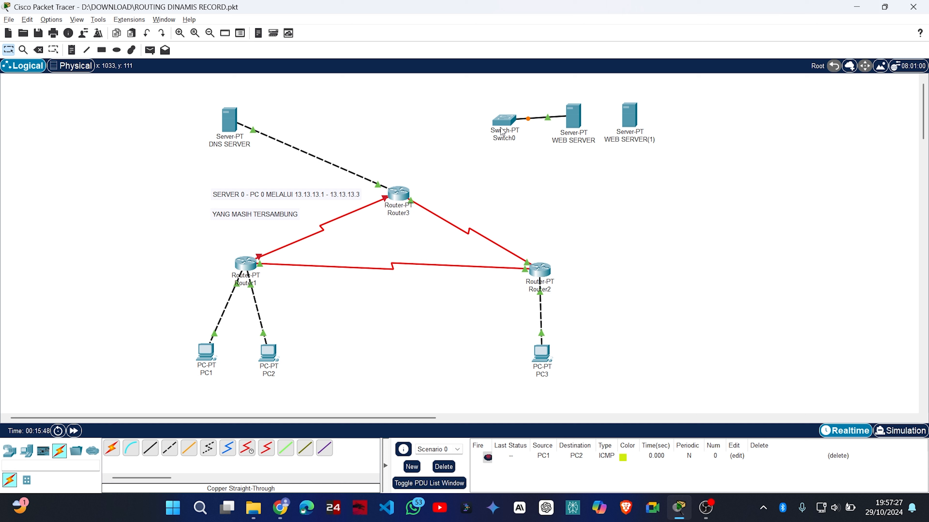
Connect Switch0's FastEthernet1/1 port to Router3's FastEthernet1/0 port with a copper straight-through cable.
{"action": "left_click", "coordinate": [150, 448]}
{"action": "left_click", "coordinate": [504, 121]}
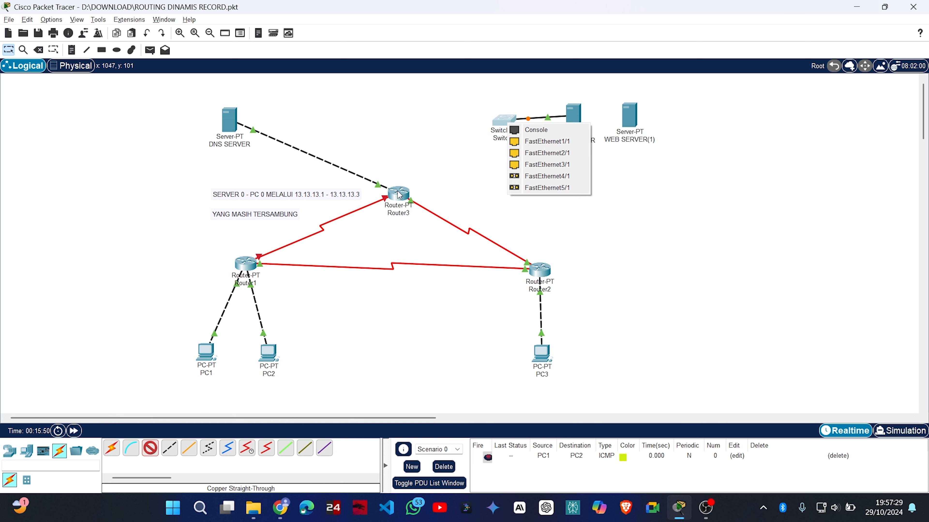
{"action": "left_click", "coordinate": [543, 142]}
{"action": "left_click", "coordinate": [399, 194]}
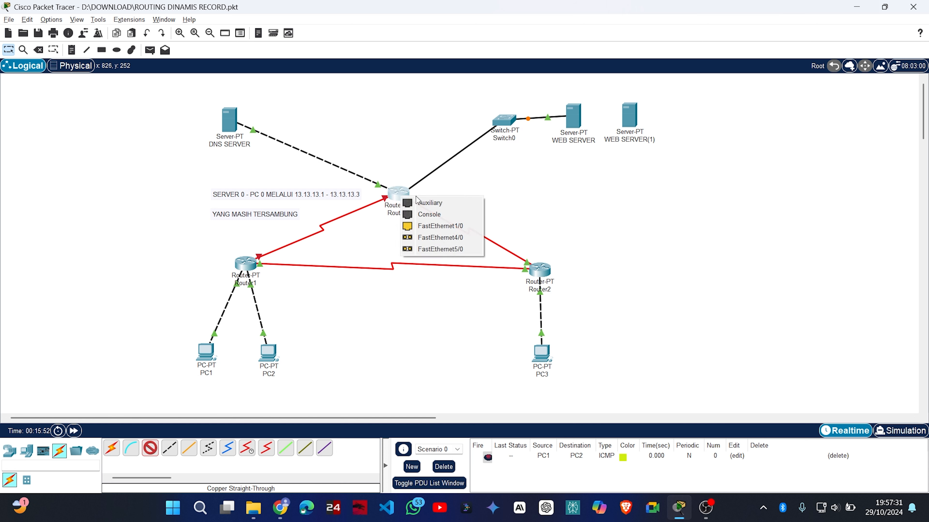
{"action": "left_click", "coordinate": [450, 227]}
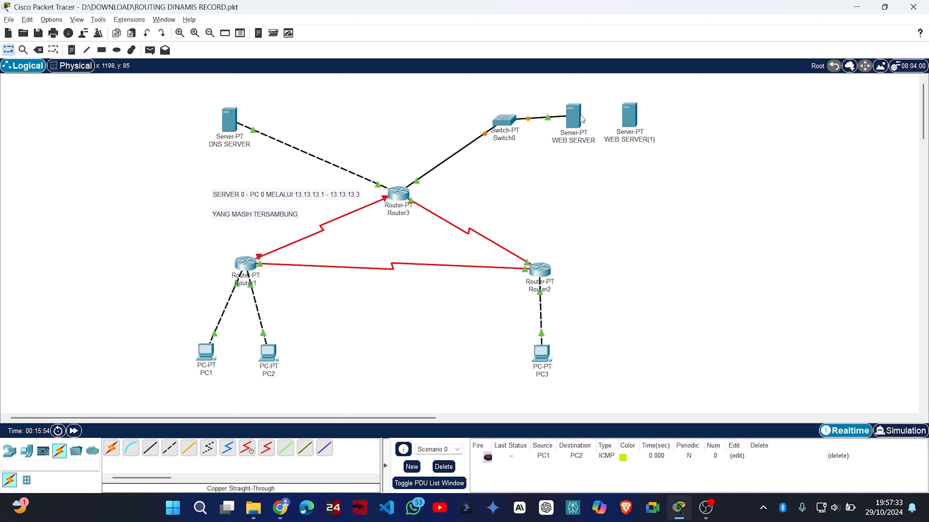
Connect WEB SERVER(1) to Switch0's FastEthernet2/1 port with a copper straight-through cable.
{"action": "left_click", "coordinate": [150, 448]}
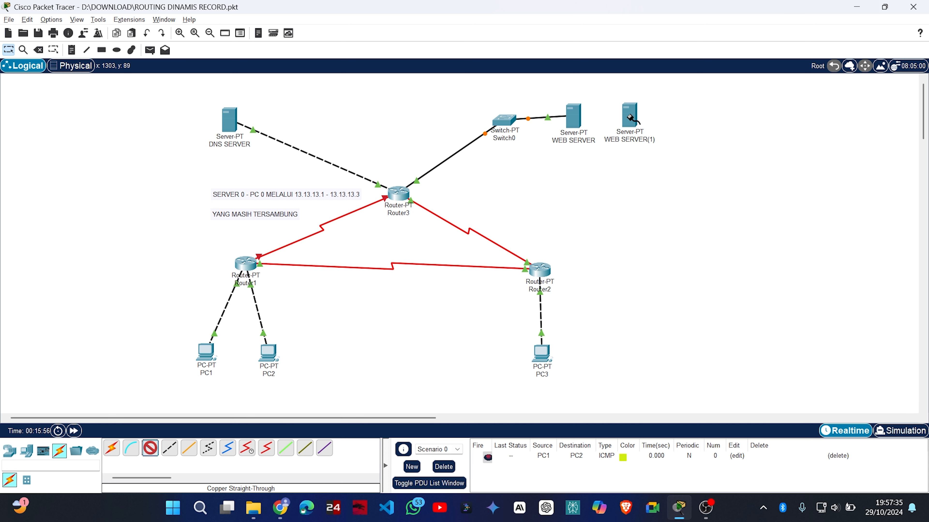
{"action": "left_click", "coordinate": [631, 118]}
{"action": "left_click", "coordinate": [659, 124]}
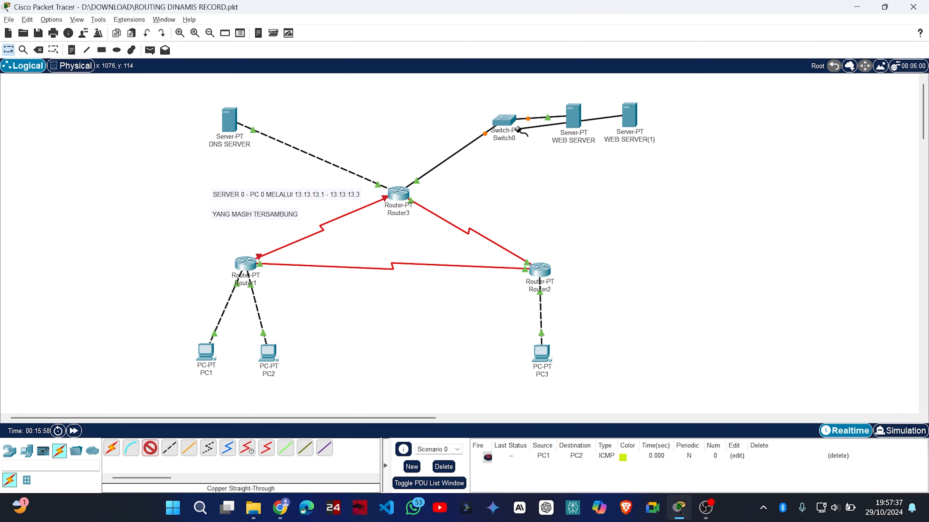
{"action": "left_click", "coordinate": [506, 121]}
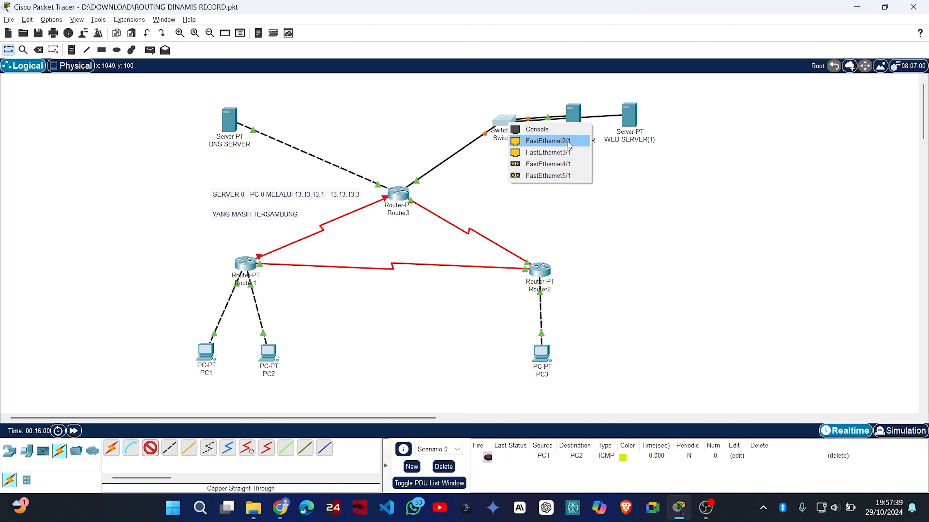
{"action": "left_click", "coordinate": [567, 140]}
Rename WEB SERVER(1) as FTP SERVER.
{"action": "double_click", "coordinate": [640, 140]}
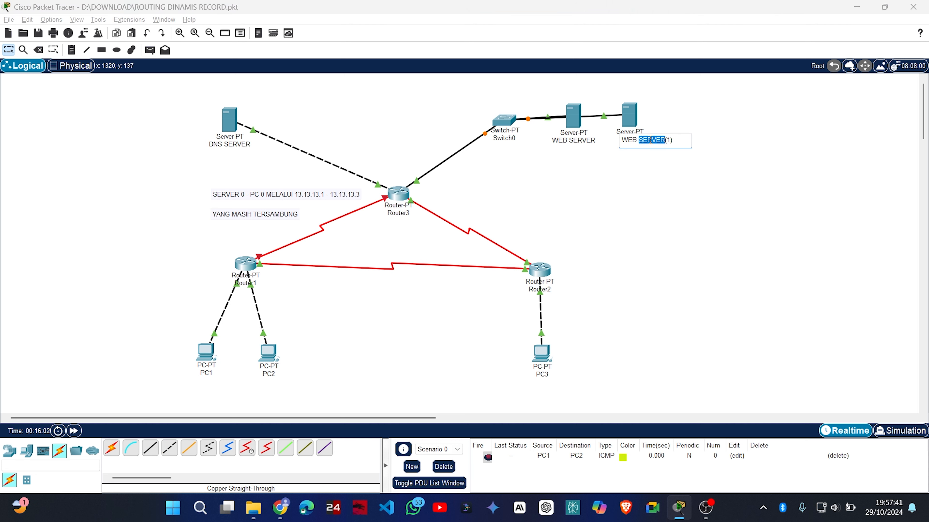
{"action": "left_click", "coordinate": [660, 141]}
{"action": "key", "text": "ctrl+a"}
{"action": "type", "text": "FTP SERVER"}
{"action": "key", "text": "Return"}
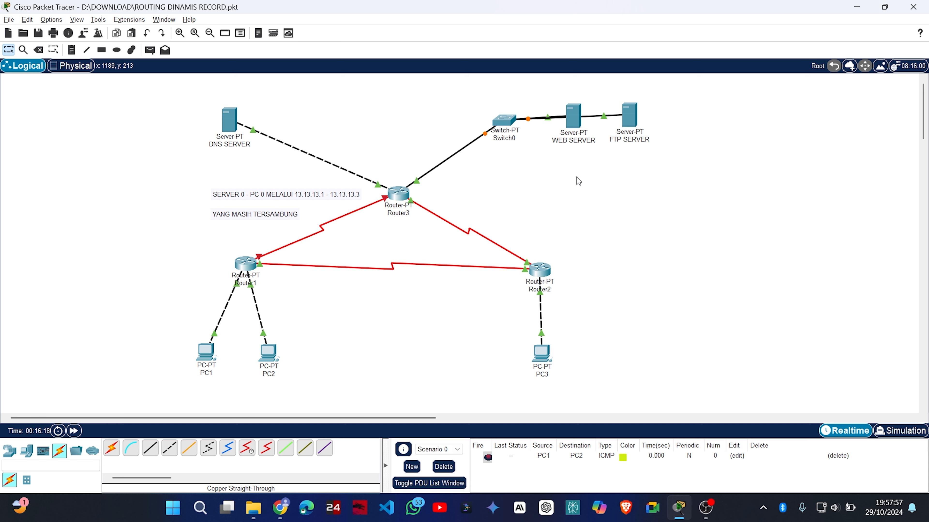
In FTP SERVER's FTP service, enter the username coba and the account password for a new user.
{"action": "left_click", "coordinate": [627, 116]}
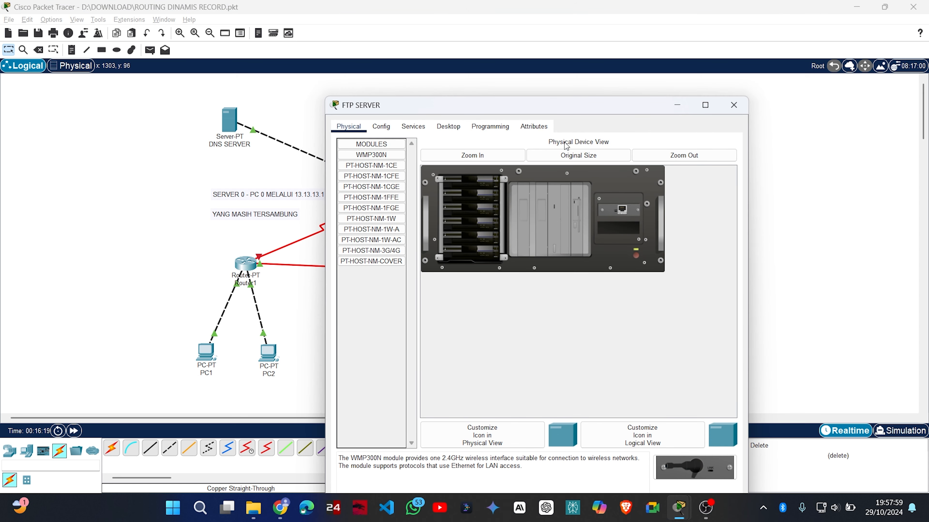
{"action": "left_click", "coordinate": [412, 129]}
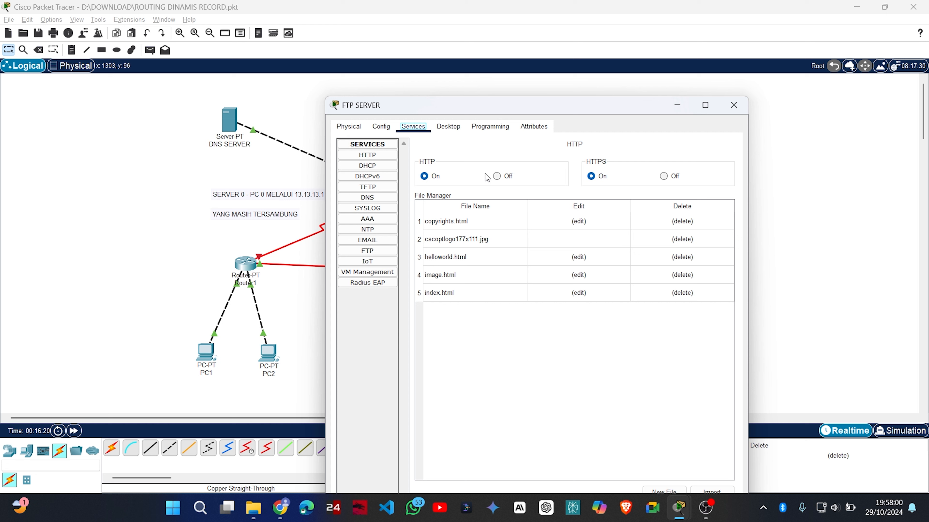
{"action": "left_click", "coordinate": [380, 256]}
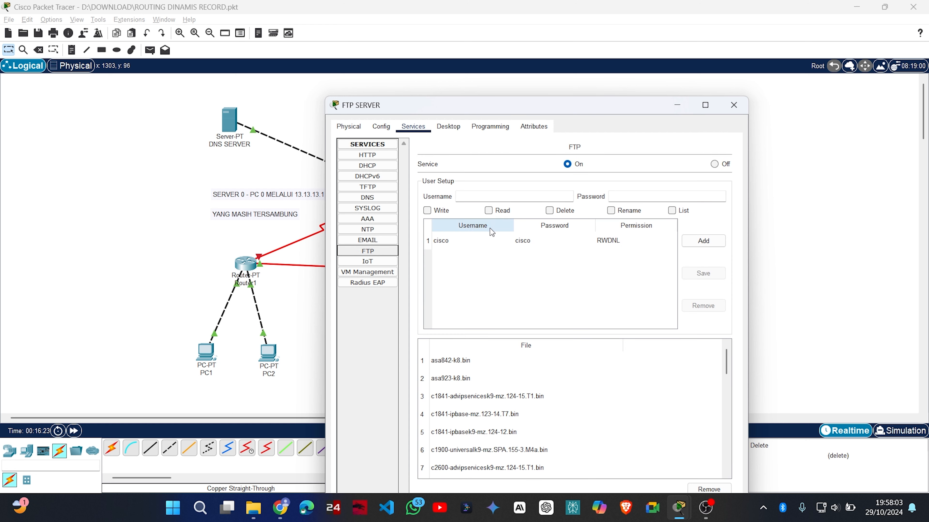
{"action": "left_click", "coordinate": [500, 196]}
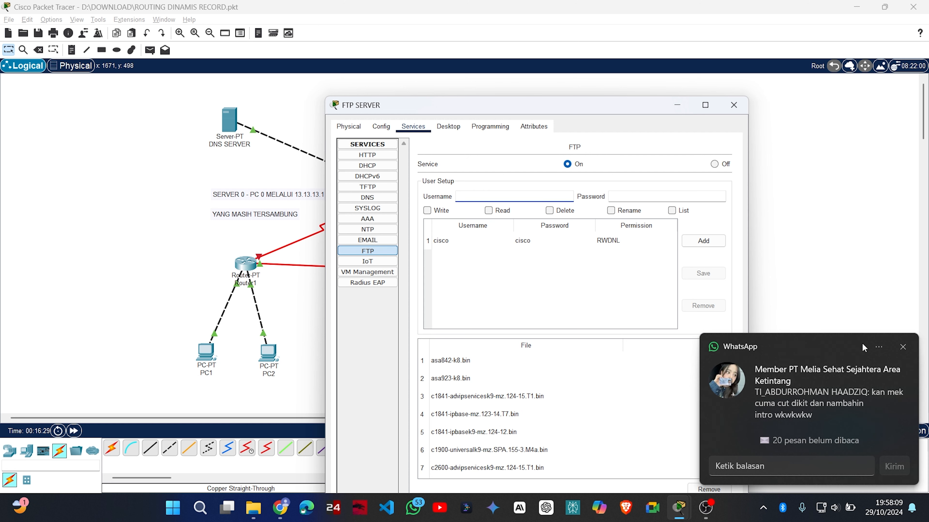
{"action": "left_click", "coordinate": [903, 347]}
{"action": "left_click", "coordinate": [479, 190]}
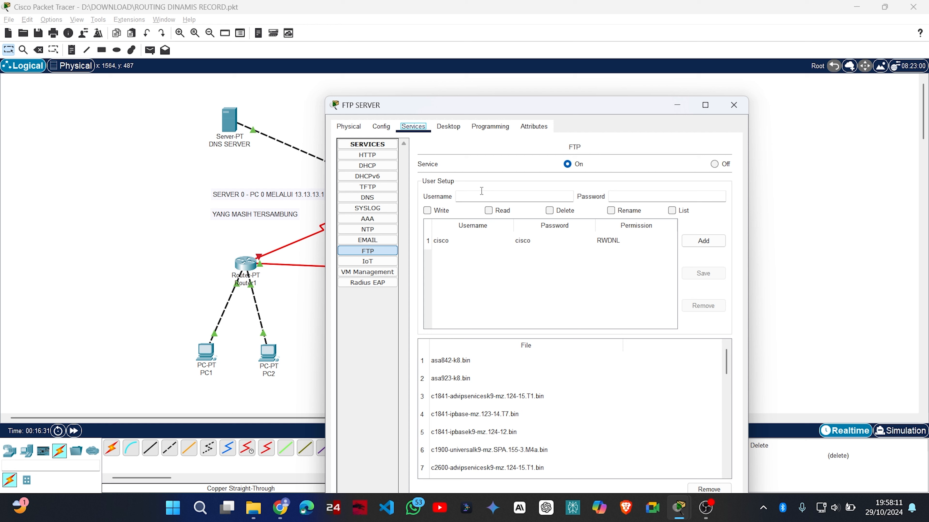
{"action": "left_click", "coordinate": [482, 194]}
{"action": "key", "text": "Tab"}
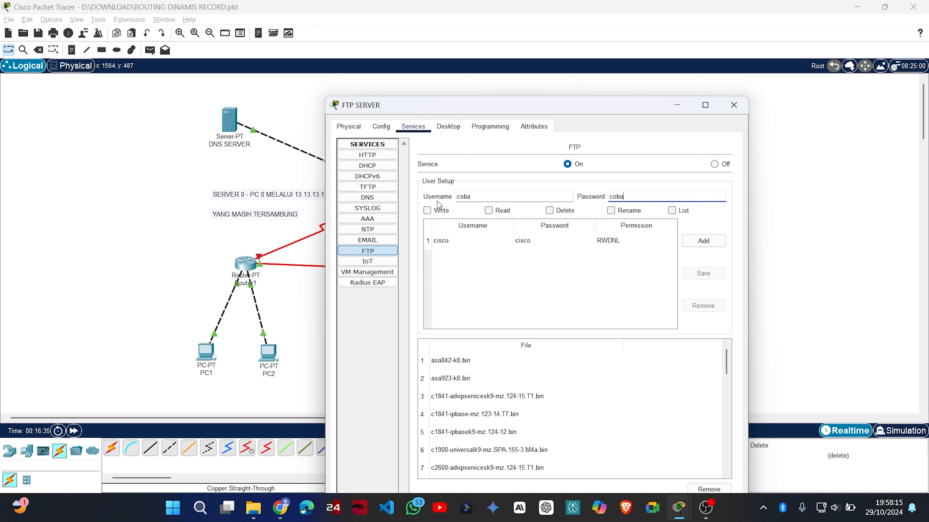
Grant the new FTP user Write, Read, Delete, Rename and List permissions, add the account, and close the server's window.
{"action": "left_click", "coordinate": [426, 210]}
{"action": "left_click", "coordinate": [490, 210]}
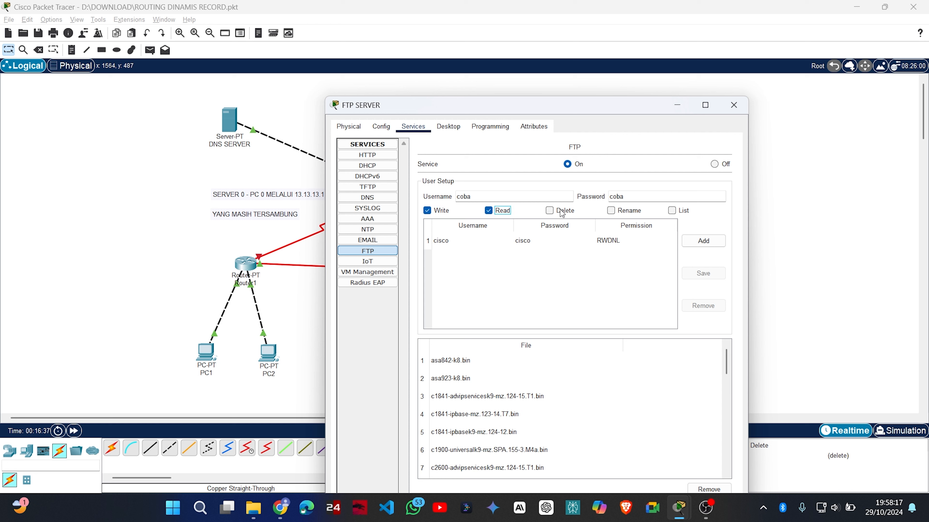
{"action": "left_click", "coordinate": [562, 212]}
{"action": "left_click", "coordinate": [618, 211]}
{"action": "left_click", "coordinate": [673, 211]}
{"action": "left_click", "coordinate": [699, 241]}
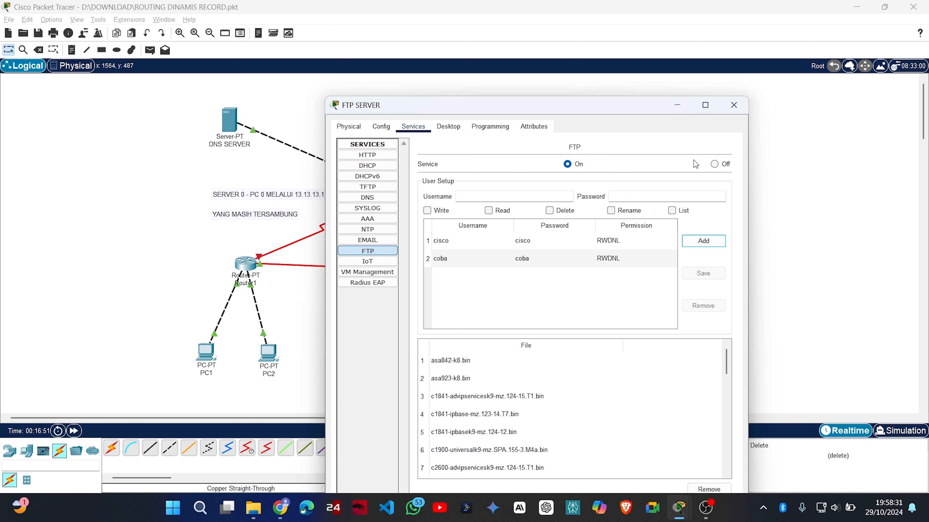
{"action": "left_click", "coordinate": [733, 105]}
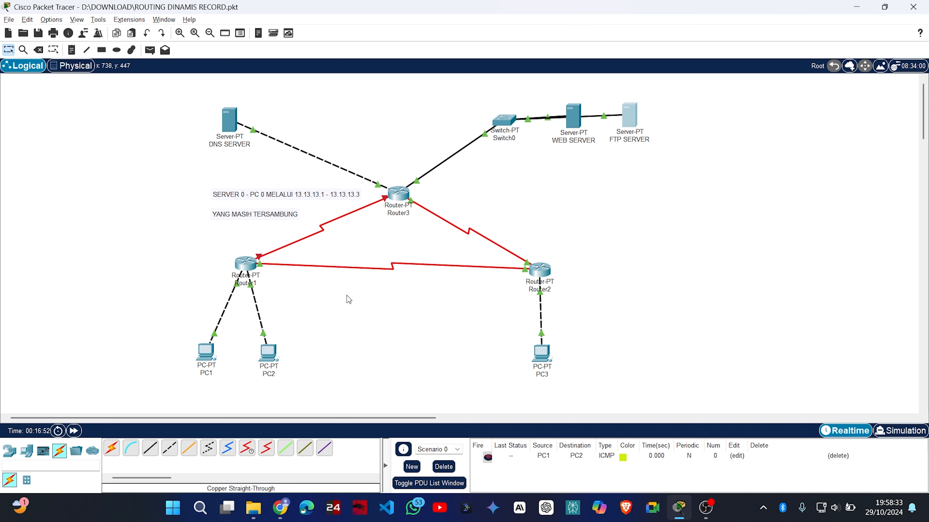
Write "Ini adalah pesan dari pc 1" in PC1's Text Editor, and move the PC1 window higher on the screen.
{"action": "left_click", "coordinate": [206, 351]}
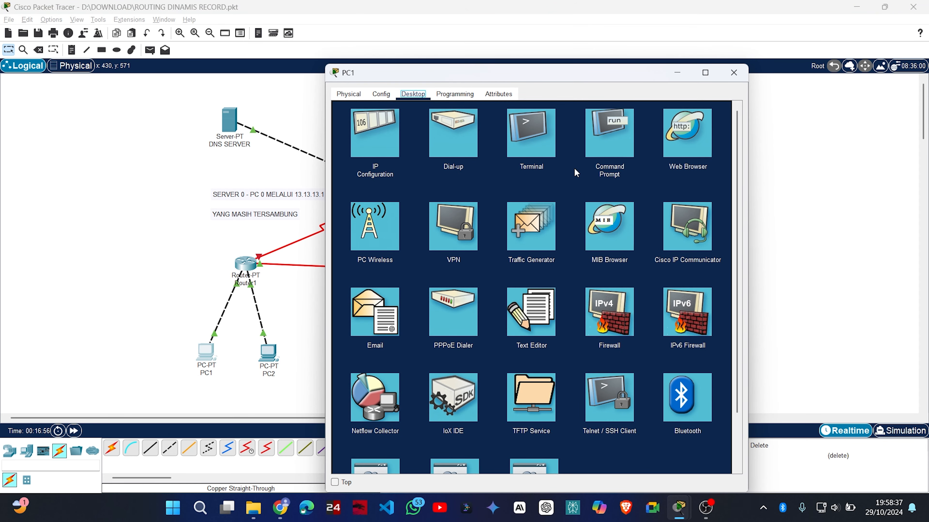
{"action": "left_click", "coordinate": [527, 317]}
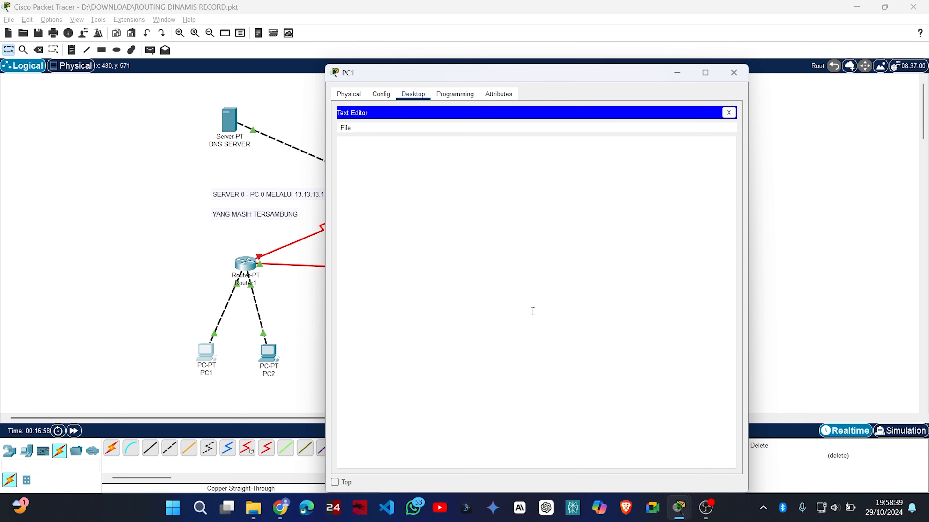
{"action": "left_click", "coordinate": [395, 152]}
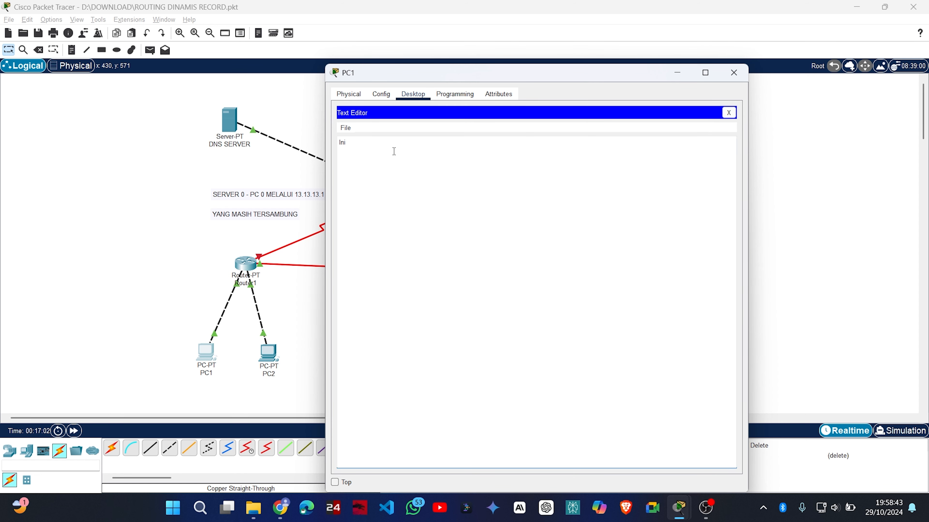
{"action": "type", "text": "Ini adalah pesan dari pc 1"}
{"action": "left_click_drag", "start_coordinate": [553, 73], "coordinate": [547, 29]}
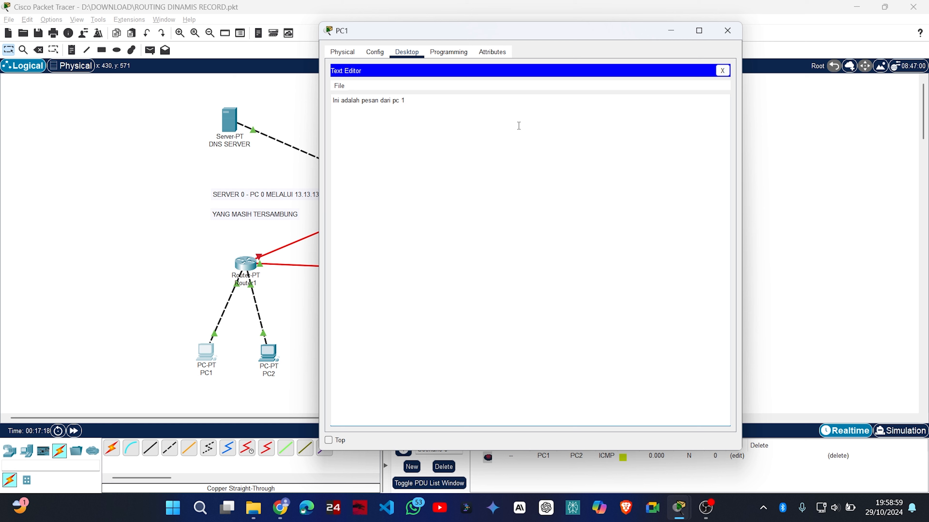
Save the message on PC1 under the file name pesan-pc1.
{"action": "key", "text": "ctrl+s"}
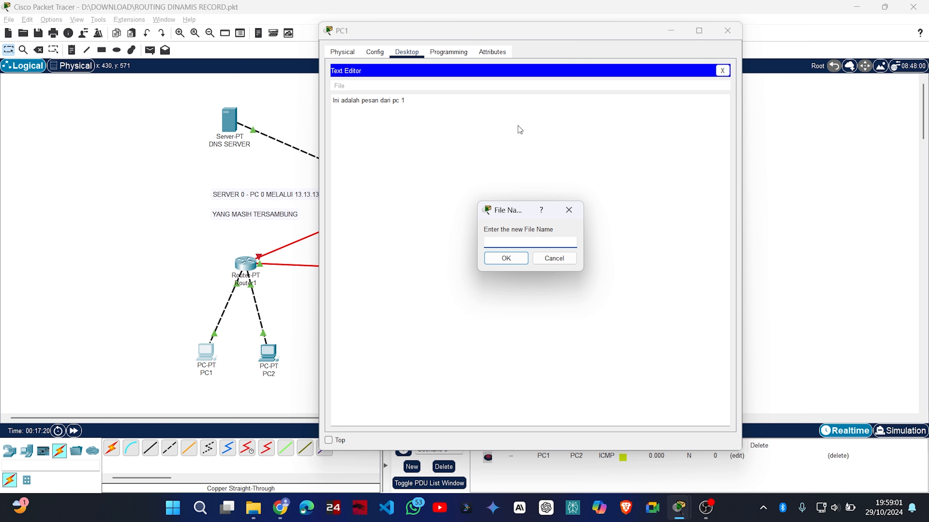
{"action": "type", "text": "pesan-pcq"}
{"action": "key", "text": "BackSpace"}
{"action": "type", "text": "1"}
{"action": "left_click", "coordinate": [506, 258]}
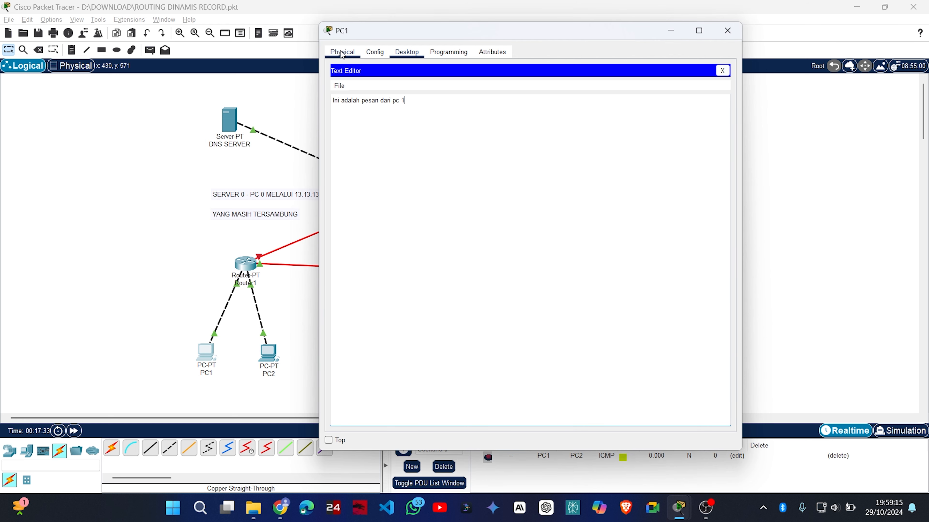
{"action": "left_click", "coordinate": [377, 52]}
{"action": "left_click", "coordinate": [407, 51]}
{"action": "left_click", "coordinate": [448, 52]}
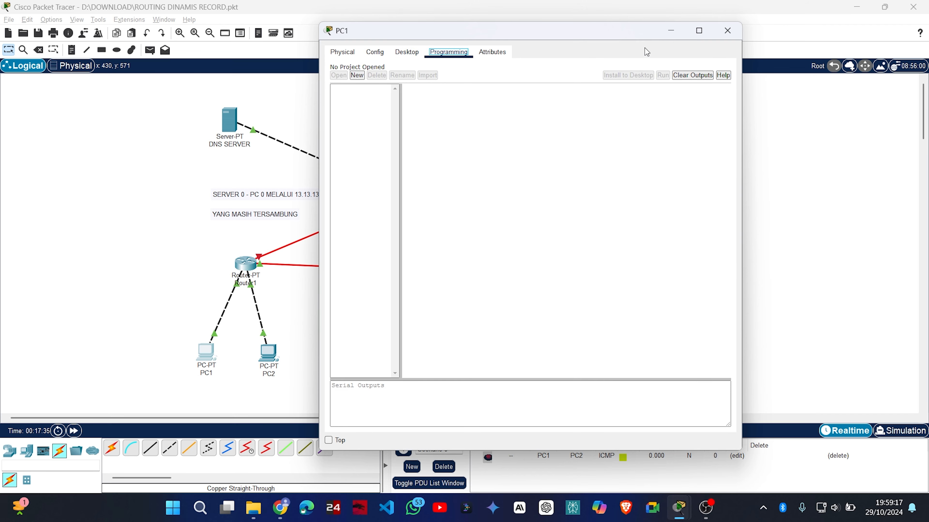
{"action": "left_click", "coordinate": [726, 31]}
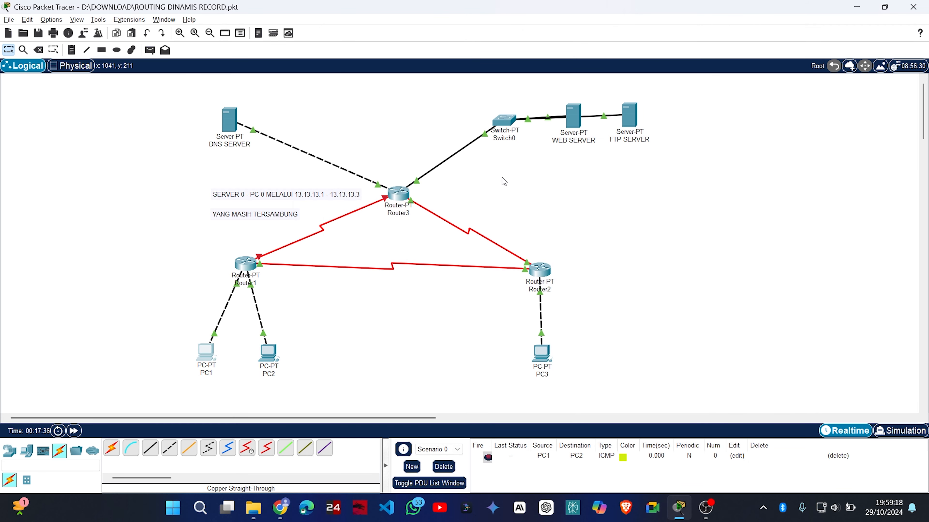
List PC1's files with the dir command in its Command Prompt, and close the PC1 window.
{"action": "left_click", "coordinate": [205, 357]}
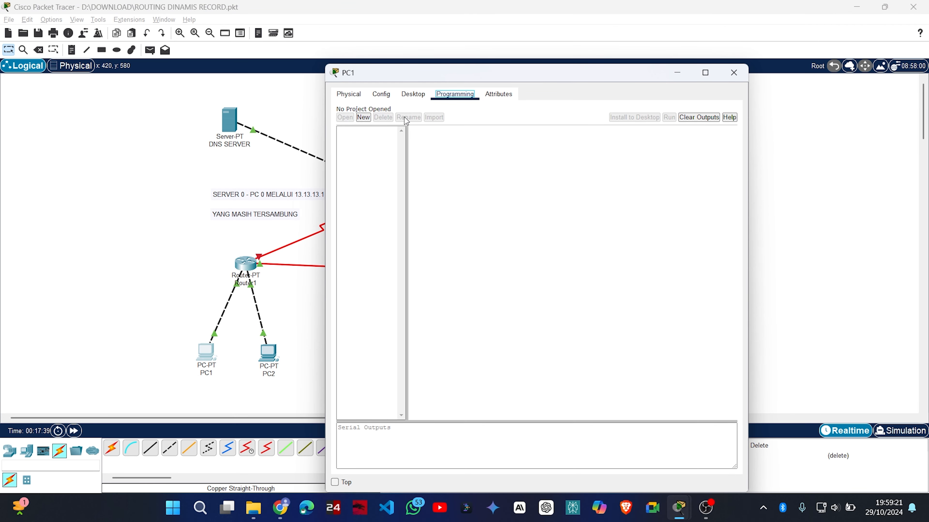
{"action": "left_click", "coordinate": [406, 95]}
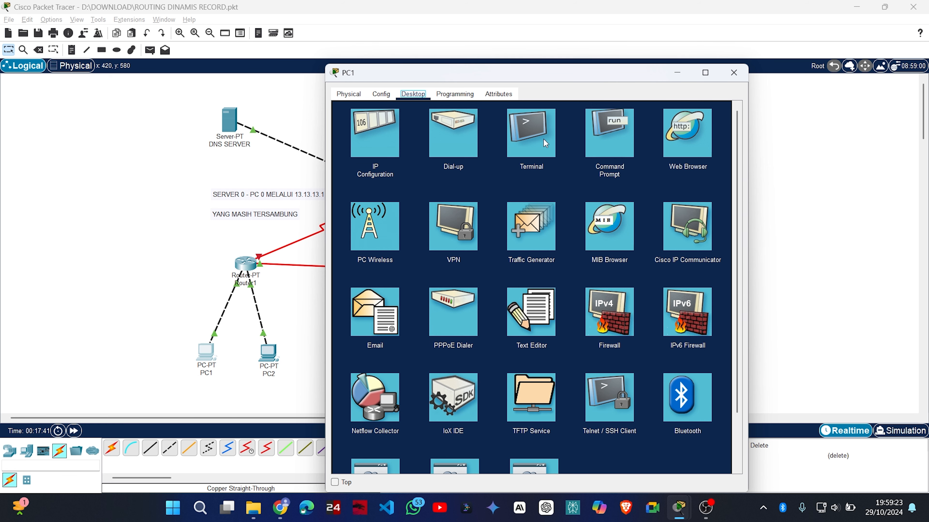
{"action": "left_click", "coordinate": [610, 139]}
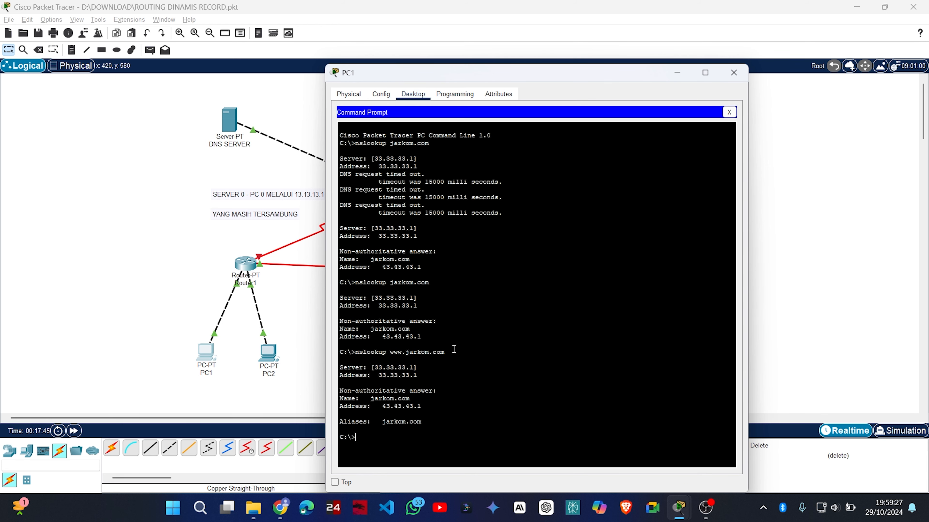
{"action": "type", "text": "dir"}
{"action": "key", "text": "Return"}
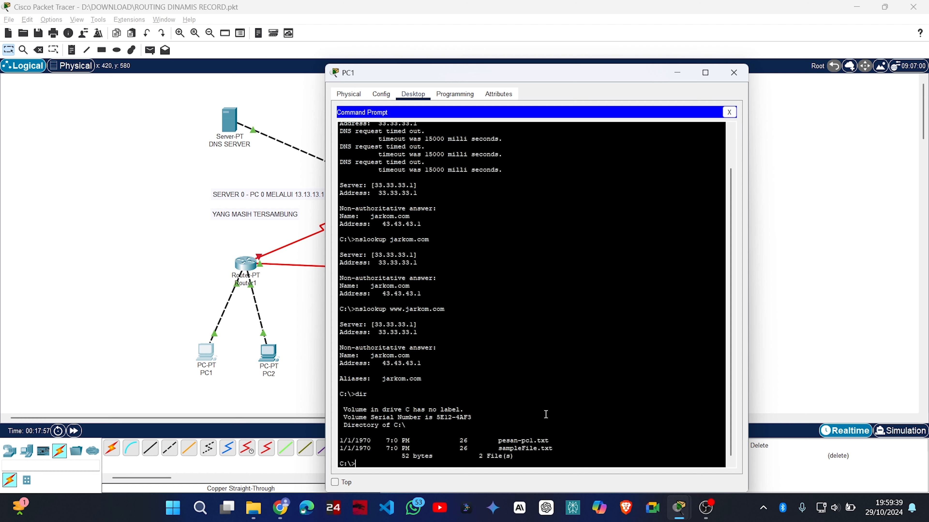
{"action": "left_click", "coordinate": [733, 72]}
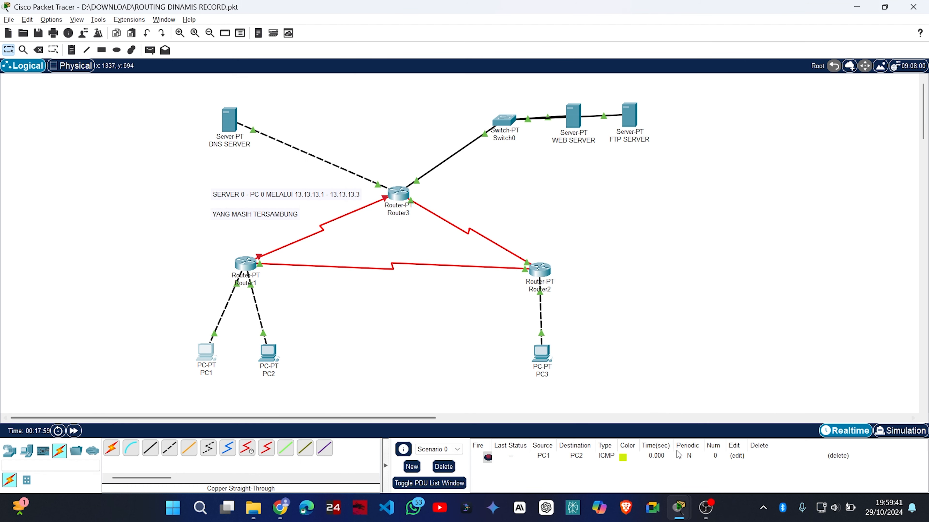
{"action": "mouse_move", "coordinate": [679, 507]}
{"action": "left_click", "coordinate": [715, 459]}
{"action": "left_click", "coordinate": [733, 74]}
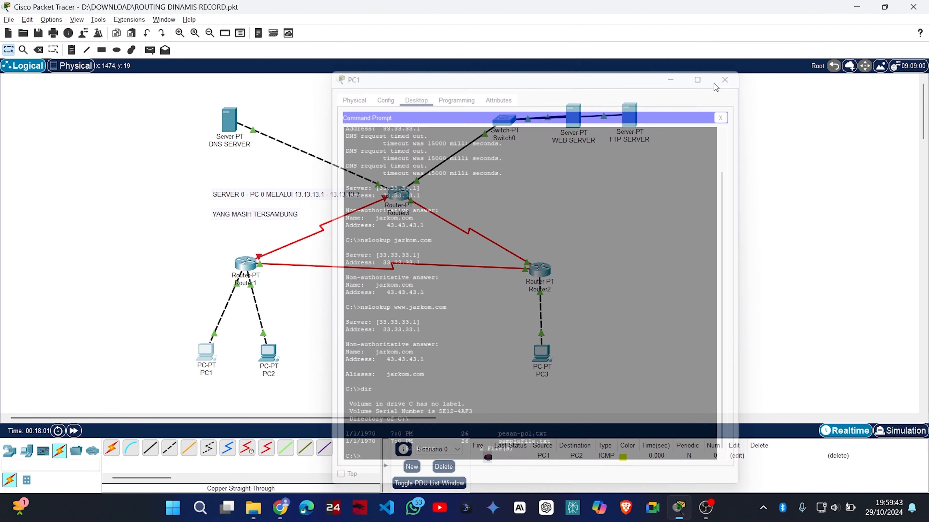
Set the FTP server's static IPv4 address to 43.43.43.2, and close the server's window.
{"action": "left_click", "coordinate": [630, 113]}
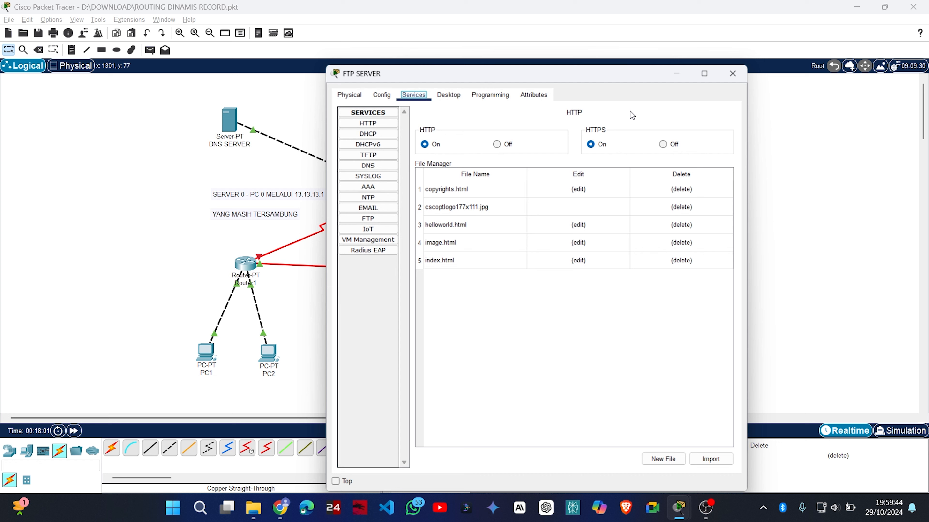
{"action": "left_click", "coordinate": [381, 95]}
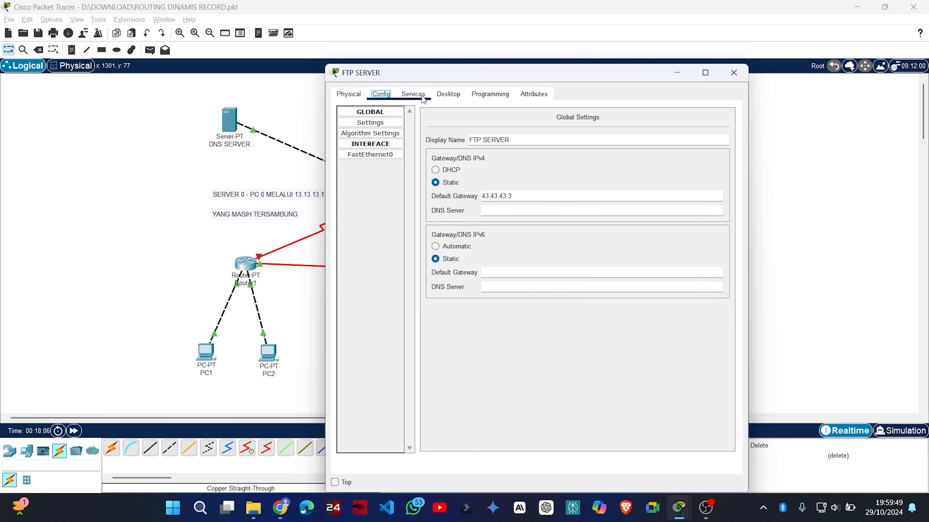
{"action": "left_click", "coordinate": [415, 95]}
{"action": "left_click", "coordinate": [448, 95]}
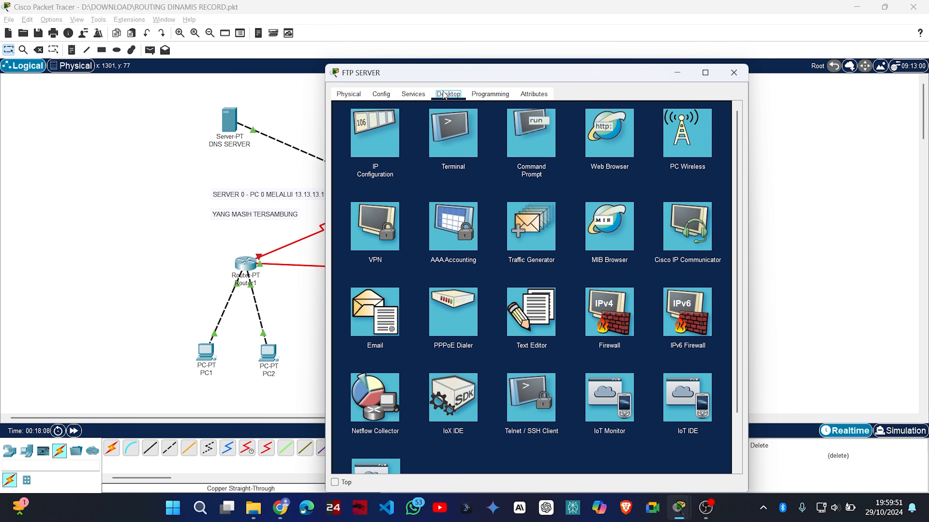
{"action": "left_click", "coordinate": [385, 124]}
{"action": "left_click", "coordinate": [516, 153]}
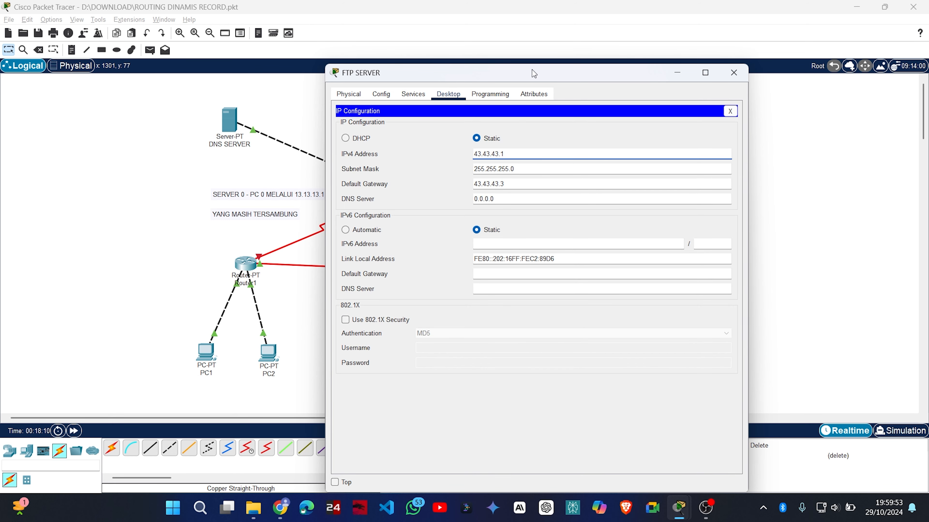
{"action": "left_click_drag", "start_coordinate": [532, 70], "coordinate": [791, 106]}
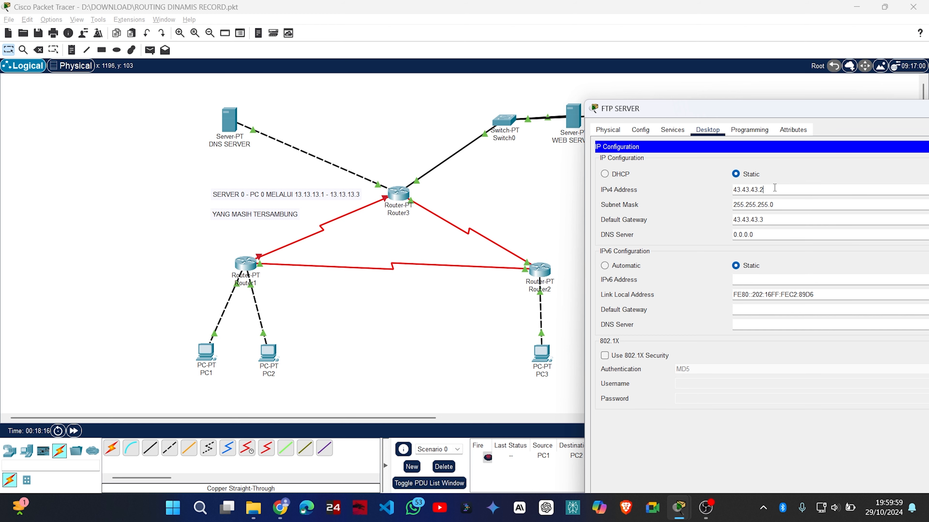
{"action": "left_click_drag", "start_coordinate": [762, 109], "coordinate": [601, 99]}
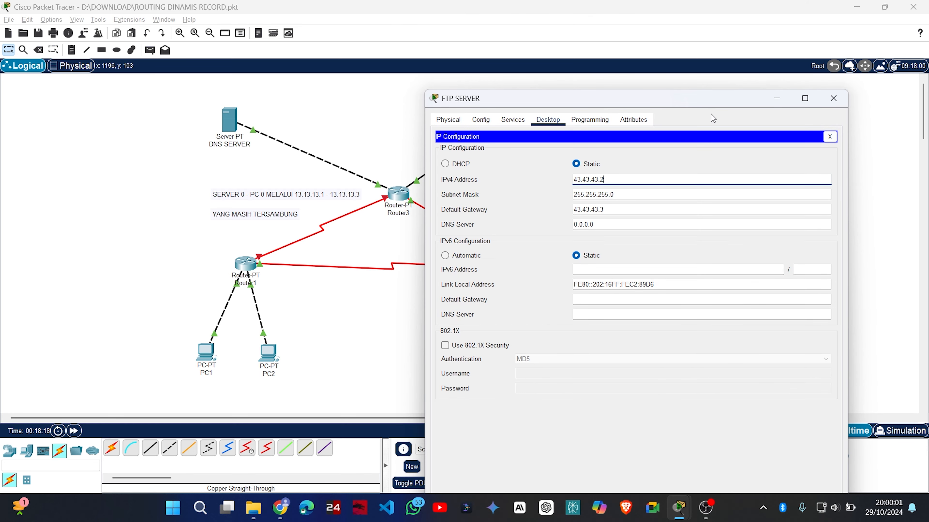
{"action": "left_click", "coordinate": [832, 104]}
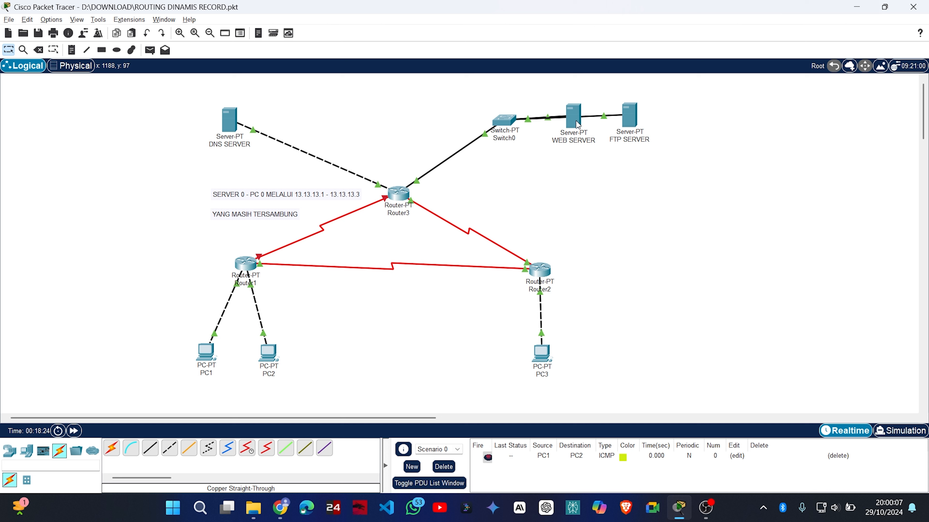
Start an FTP connection to 43.43.43.2 from the Command Prompt on PC1.
{"action": "mouse_move", "coordinate": [575, 122]}
{"action": "left_click", "coordinate": [205, 353]}
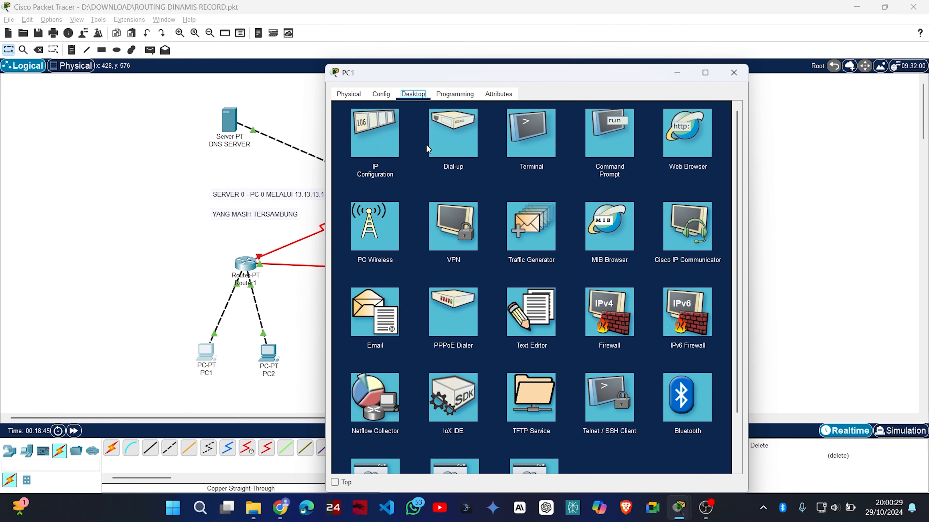
{"action": "left_click", "coordinate": [610, 134]}
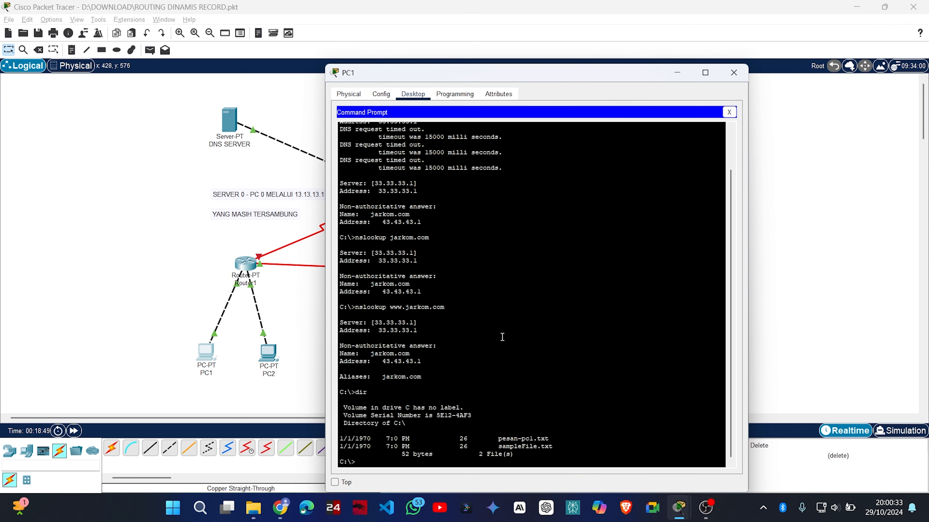
{"action": "type", "text": "ftp 43.43.43.2"}
{"action": "key", "text": "Return"}
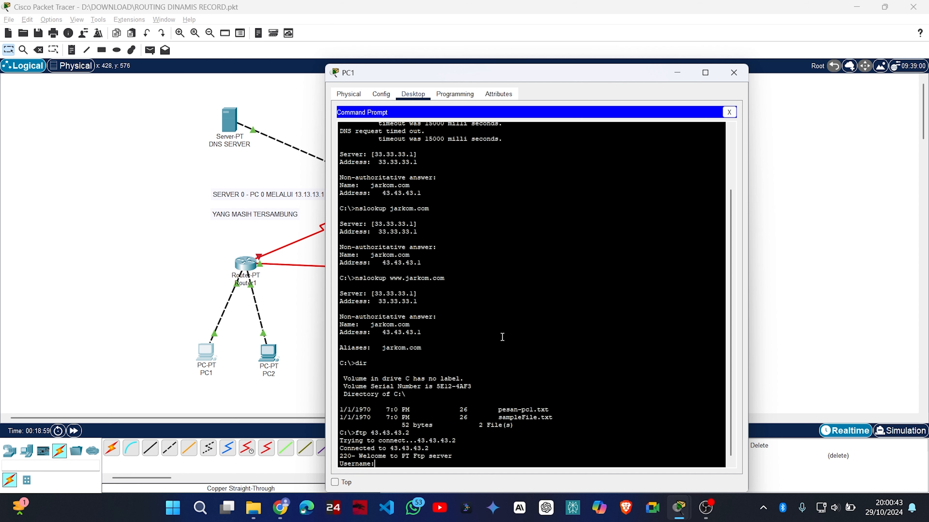
Log in to the FTP server with the username coba and the account password.
{"action": "type", "text": "coba"}
{"action": "key", "text": "Return"}
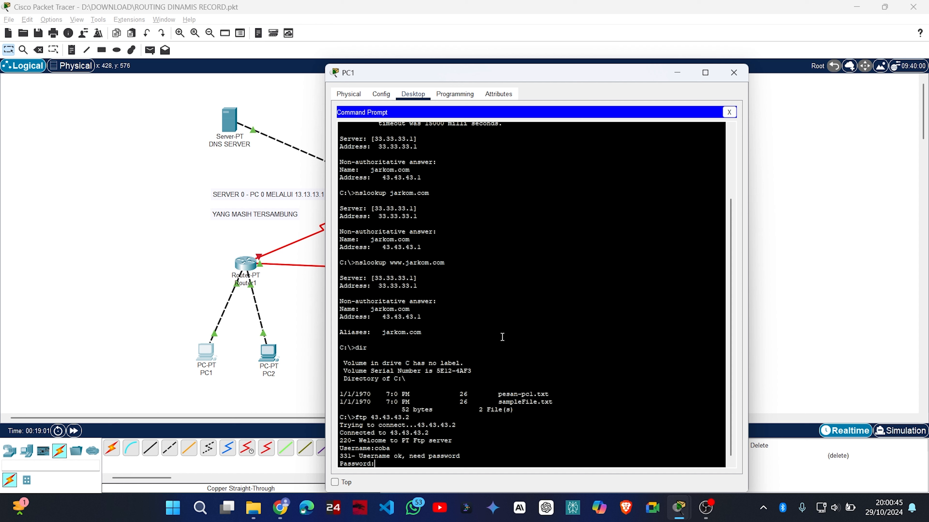
{"action": "key", "text": "Return"}
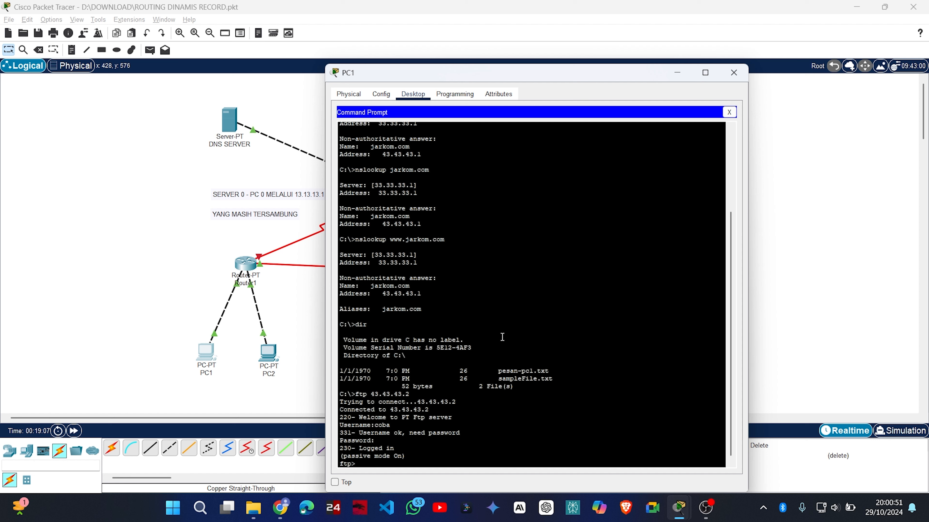
Upload pesan-pc1.txt to the FTP server with the put command, and download it back with the get command.
{"action": "type", "text": "put pesan-pc1.txt"}
{"action": "key", "text": "Return"}
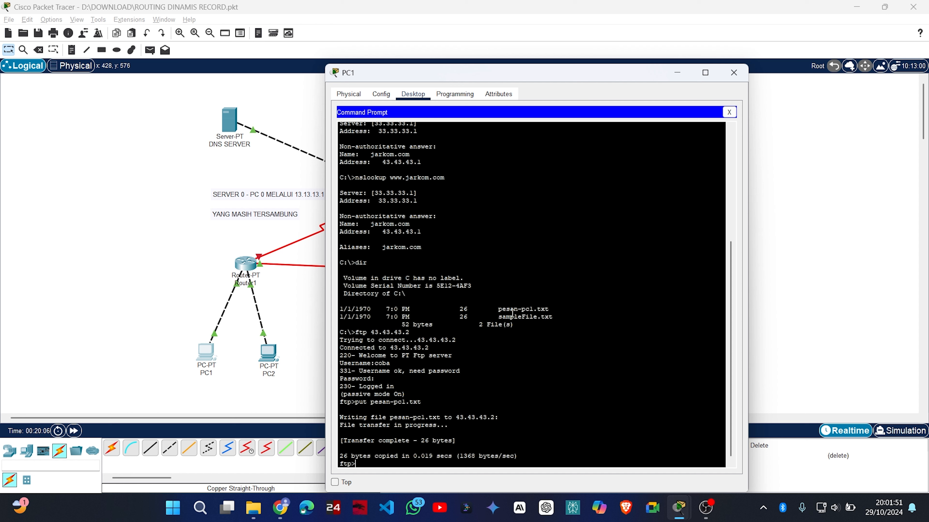
{"action": "type", "text": "et pesan"}
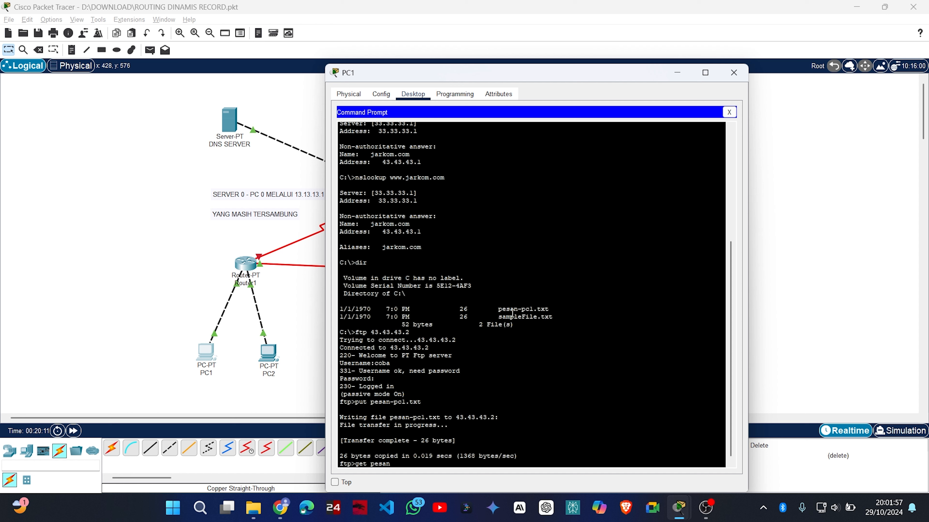
{"action": "type", "text": "-pcl.txt"}
{"action": "key", "text": "Return"}
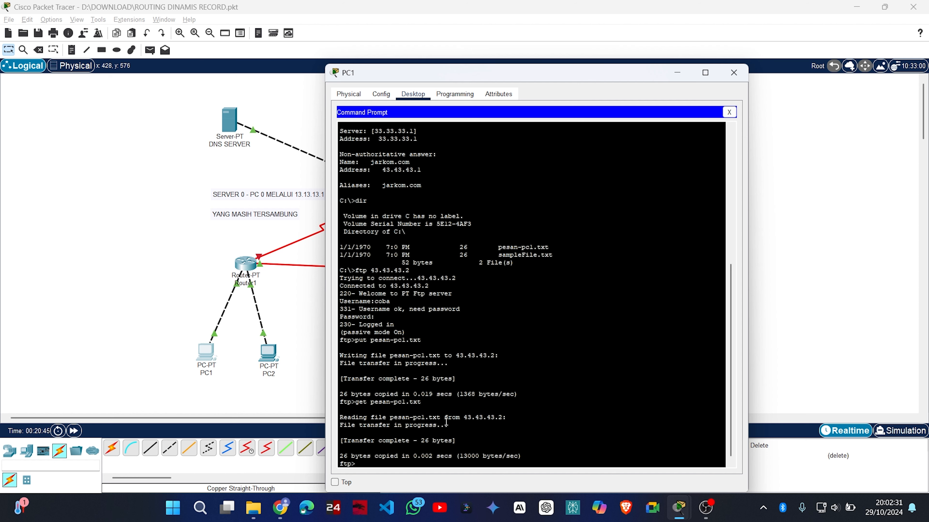
Review the FTP session's output in PC1's Command Prompt, and close the PC1 window.
{"action": "scroll", "coordinate": [466, 316], "scroll_direction": "up", "scroll_amount": 2}
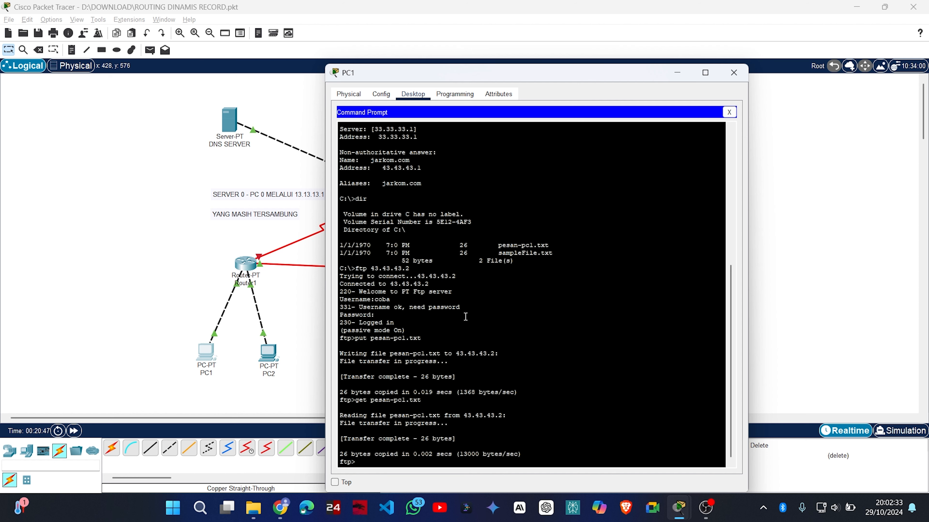
{"action": "scroll", "coordinate": [465, 316], "scroll_direction": "up", "scroll_amount": 5}
{"action": "scroll", "coordinate": [466, 316], "scroll_direction": "down", "scroll_amount": 10}
{"action": "left_click", "coordinate": [733, 72]}
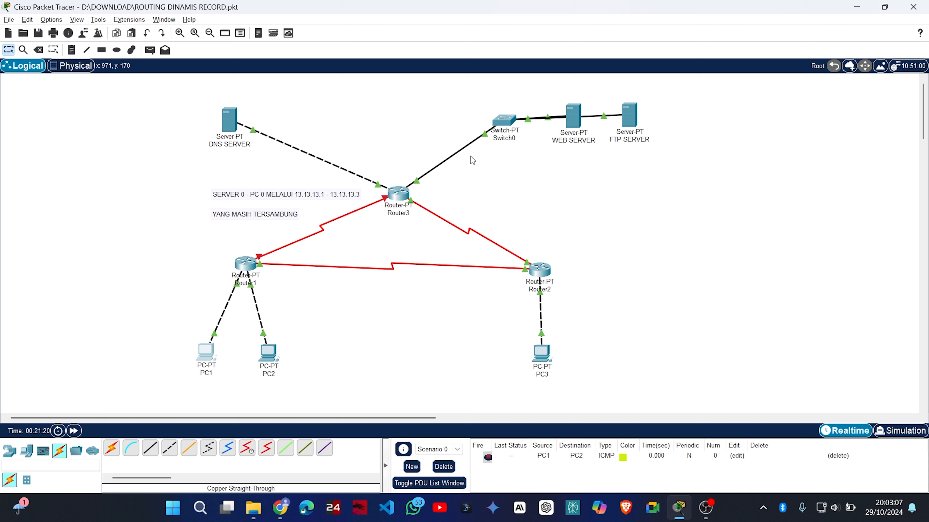
{"action": "mouse_move", "coordinate": [471, 143]}
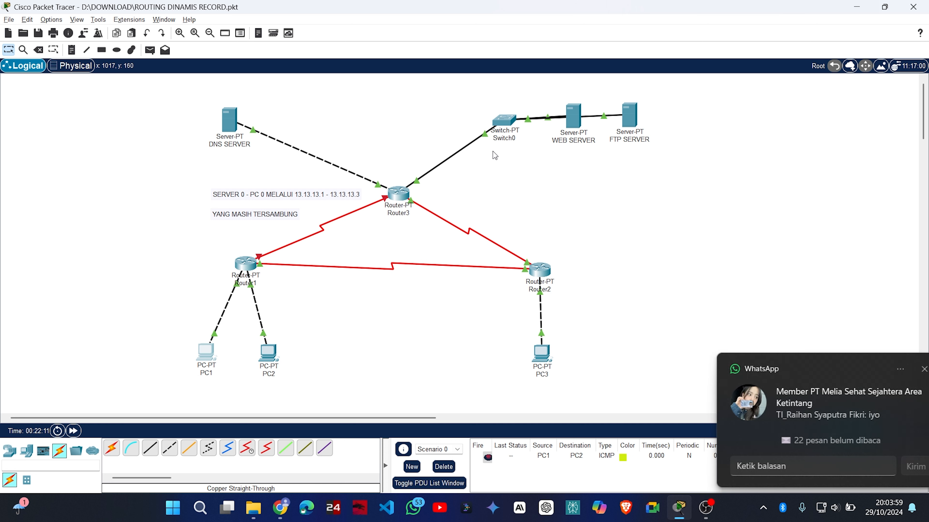
{"action": "left_click", "coordinate": [903, 369]}
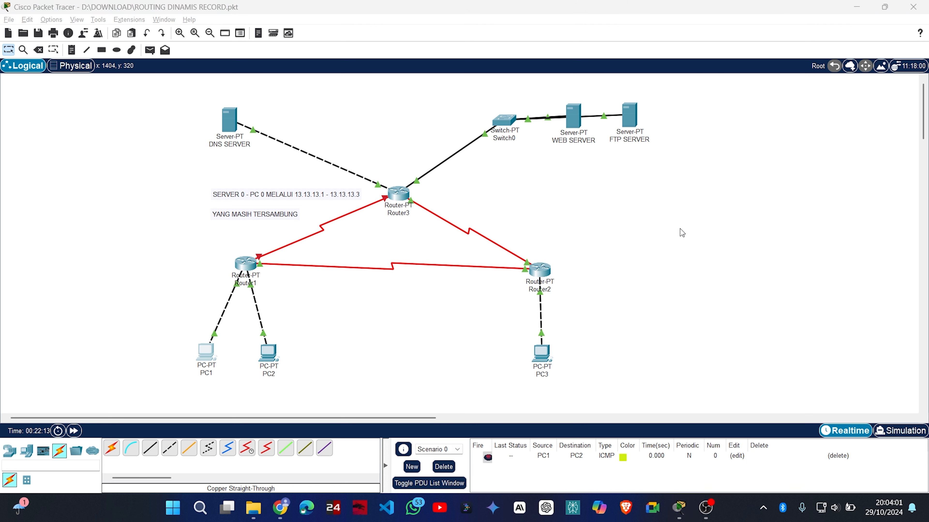